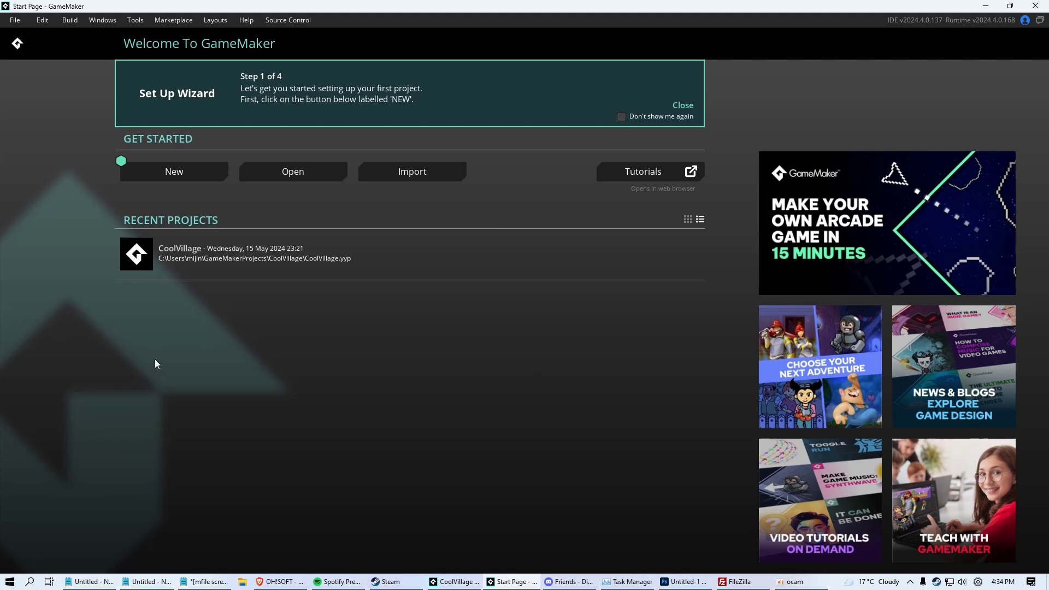
- Create a Blank Game project called MyFirstGame and open it
left_click(189, 176)
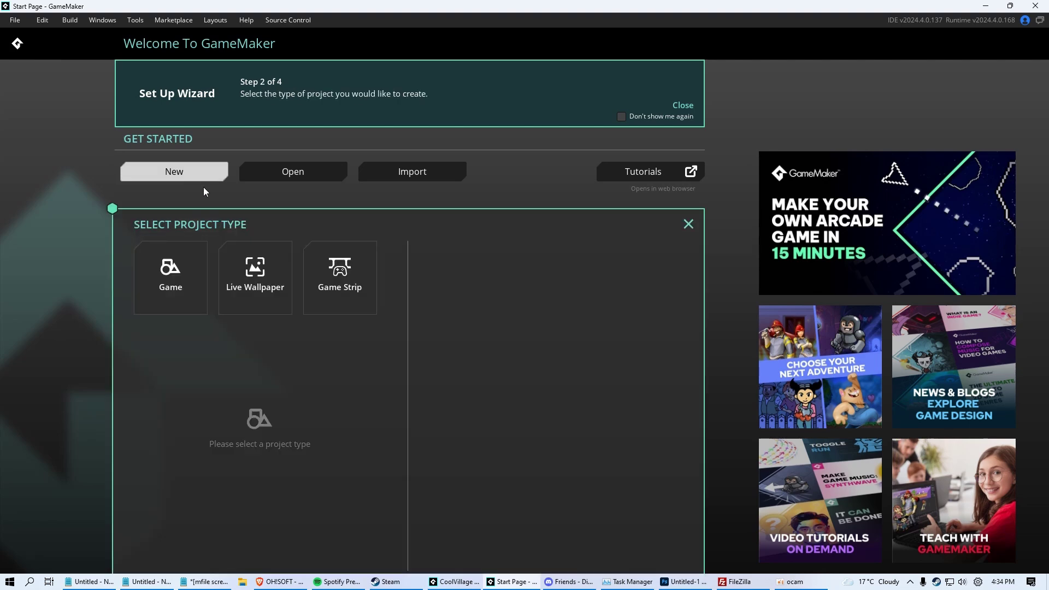
left_click(189, 289)
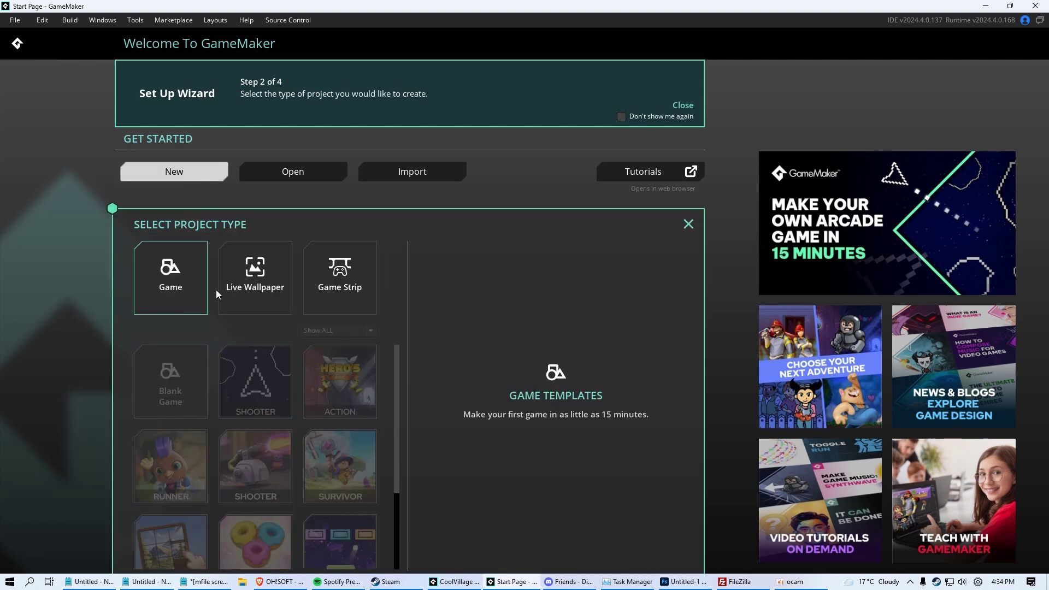
left_click(178, 276)
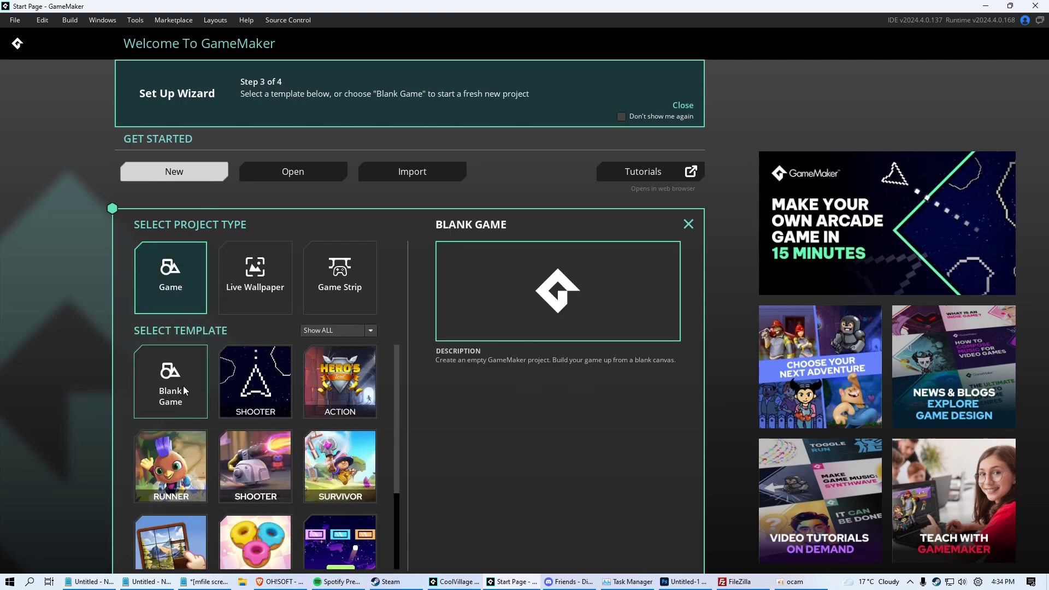
left_click(173, 386)
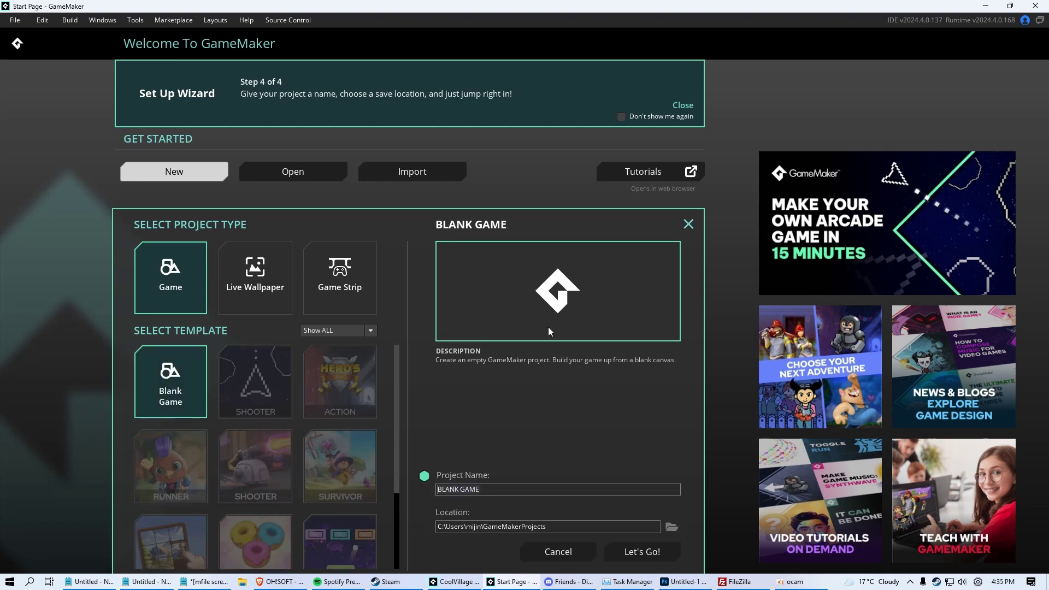
type("MyFirstGame")
key("Home")
key("End")
left_click(645, 553)
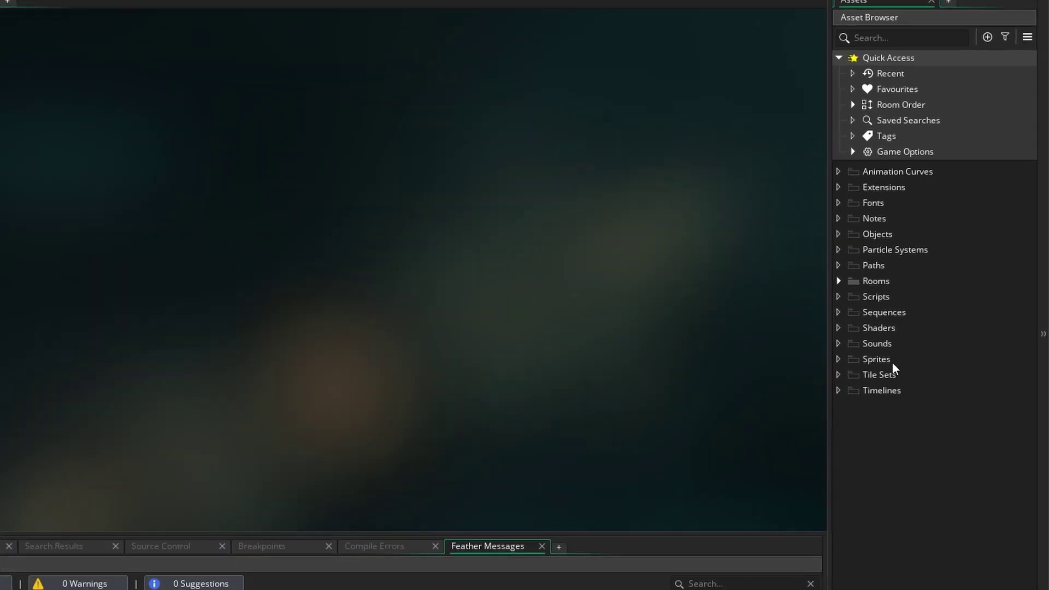
left_click(892, 360)
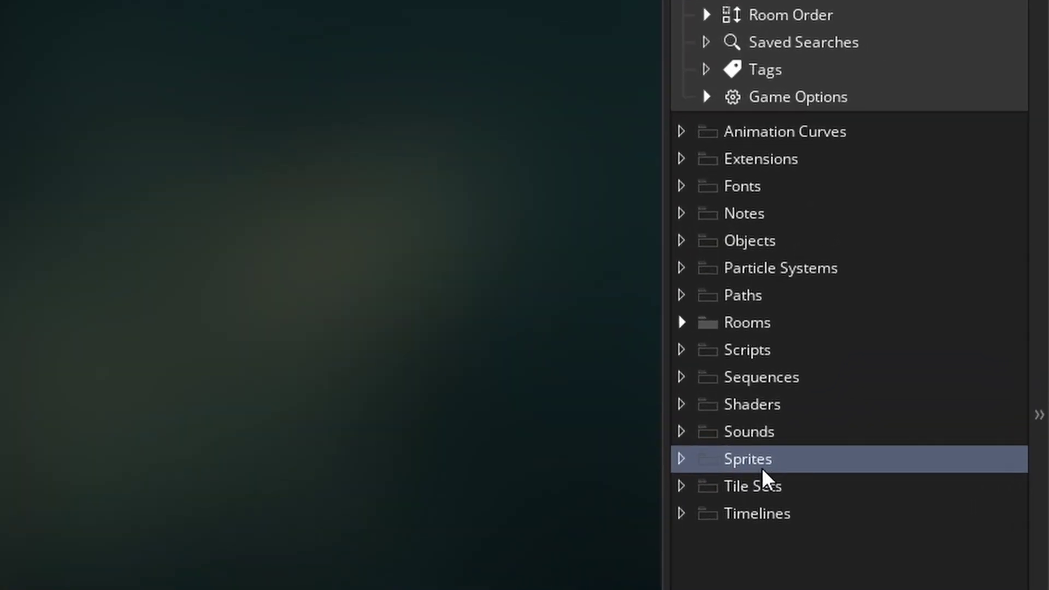
left_click(773, 244)
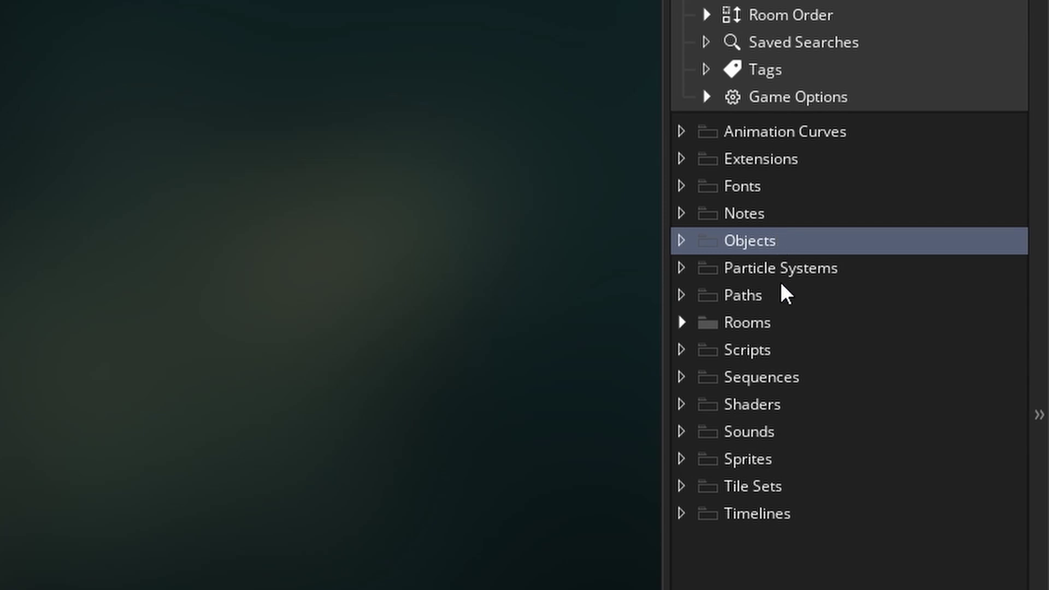
left_click(780, 329)
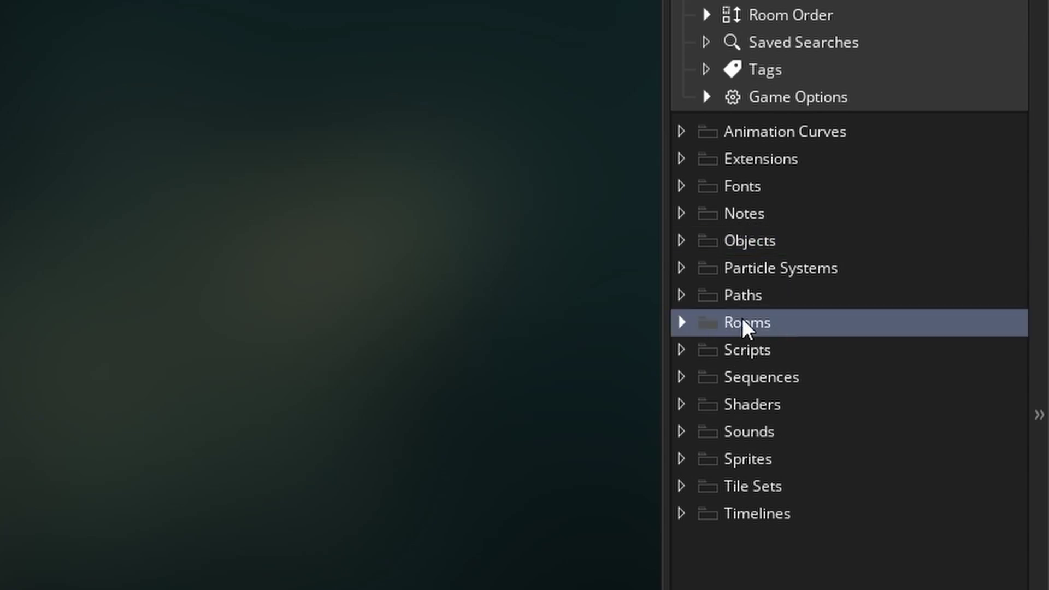
left_click(775, 430)
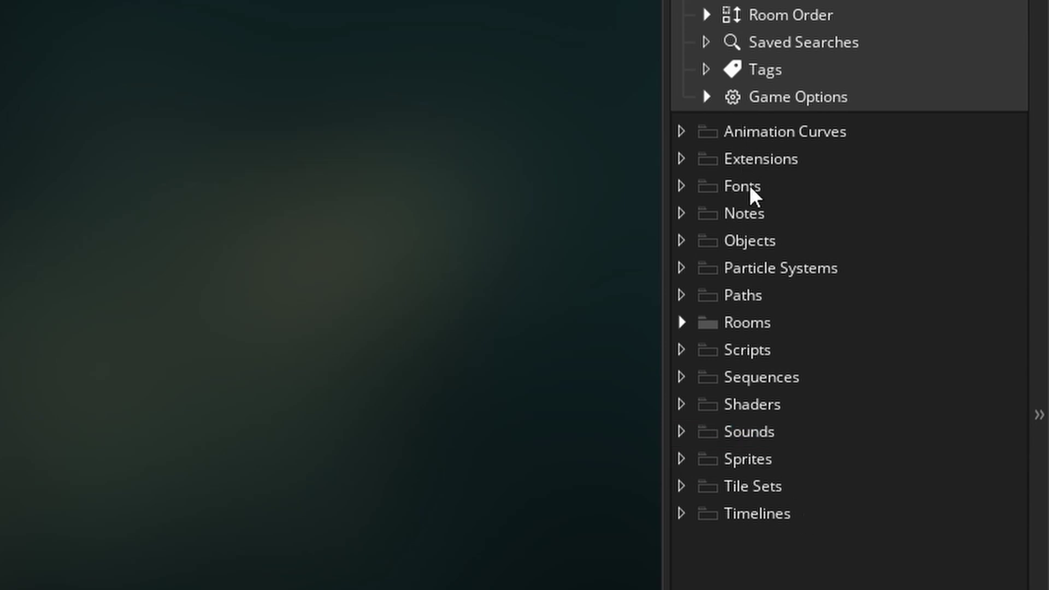
- Apply the lavender colour swatch to the Sprites, Sounds, Rooms and Objects folders
right_click(757, 460)
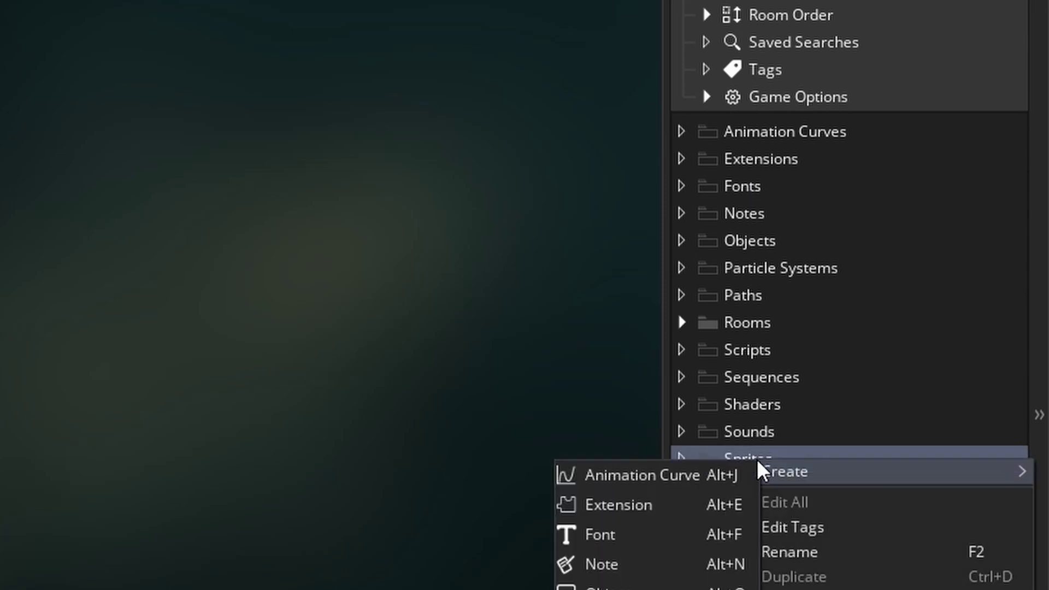
left_click(580, 379)
scroll(760, 414, "down", 2)
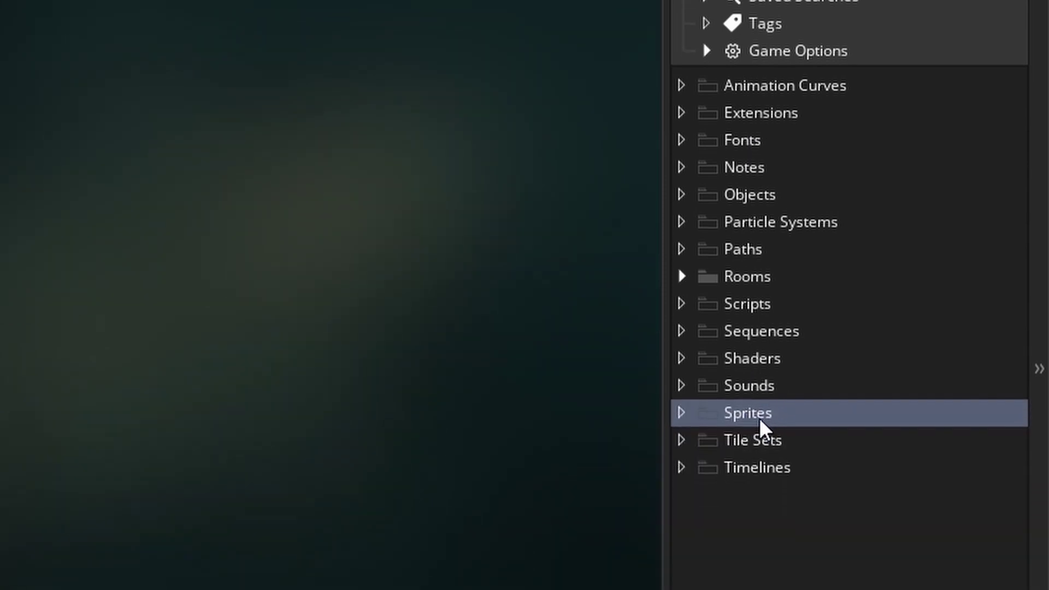
right_click(778, 409)
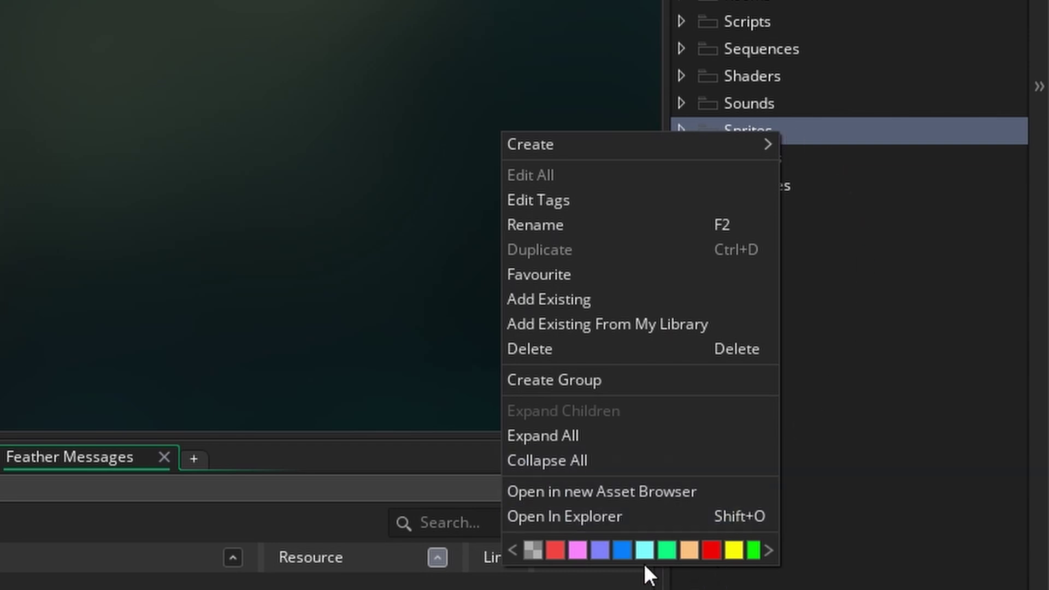
left_click(605, 548)
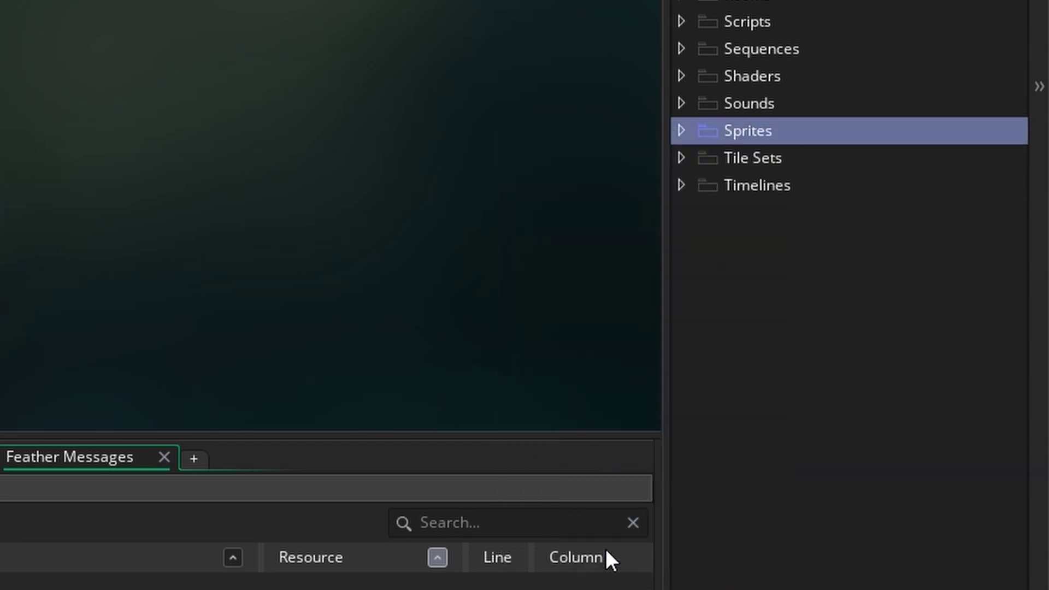
right_click(765, 104)
left_click(822, 511)
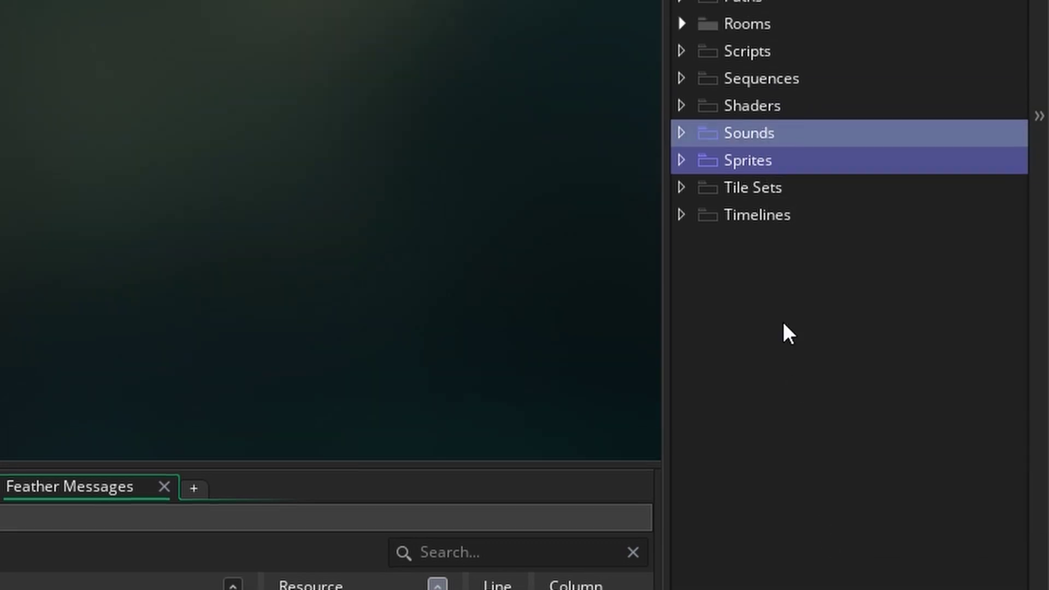
right_click(772, 24)
left_click(829, 448)
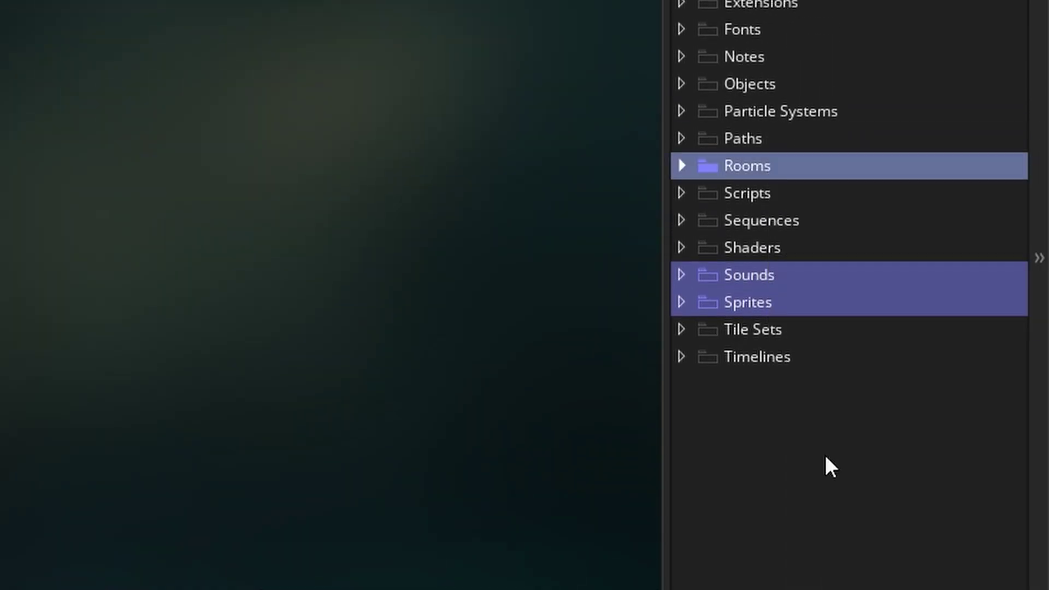
right_click(753, 93)
left_click(806, 508)
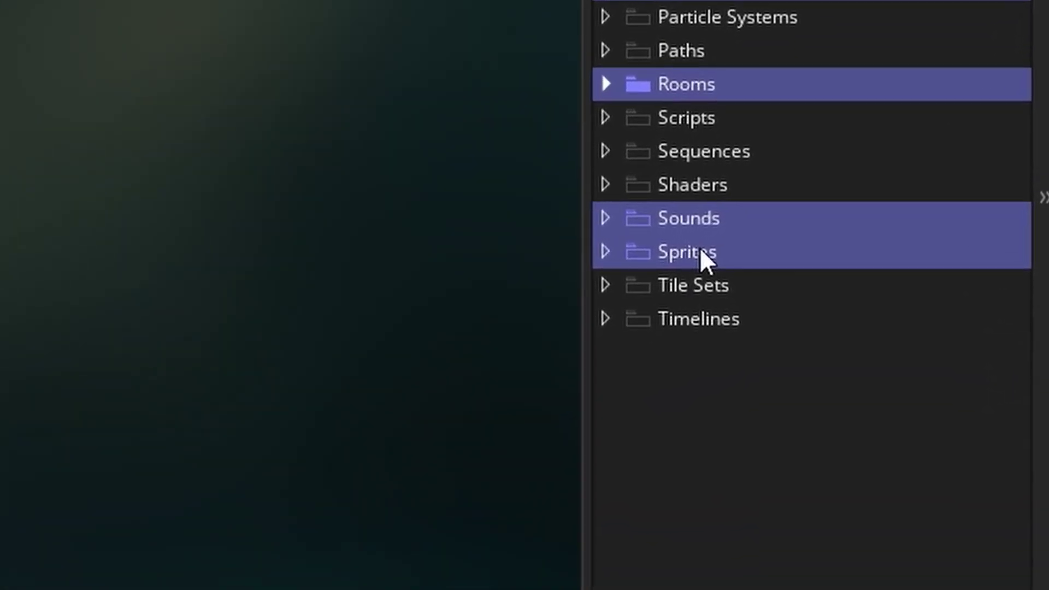
- Add a new 64×64 sprite, Sprite1, to the Sprites folder with Create > Sprite
right_click(700, 248)
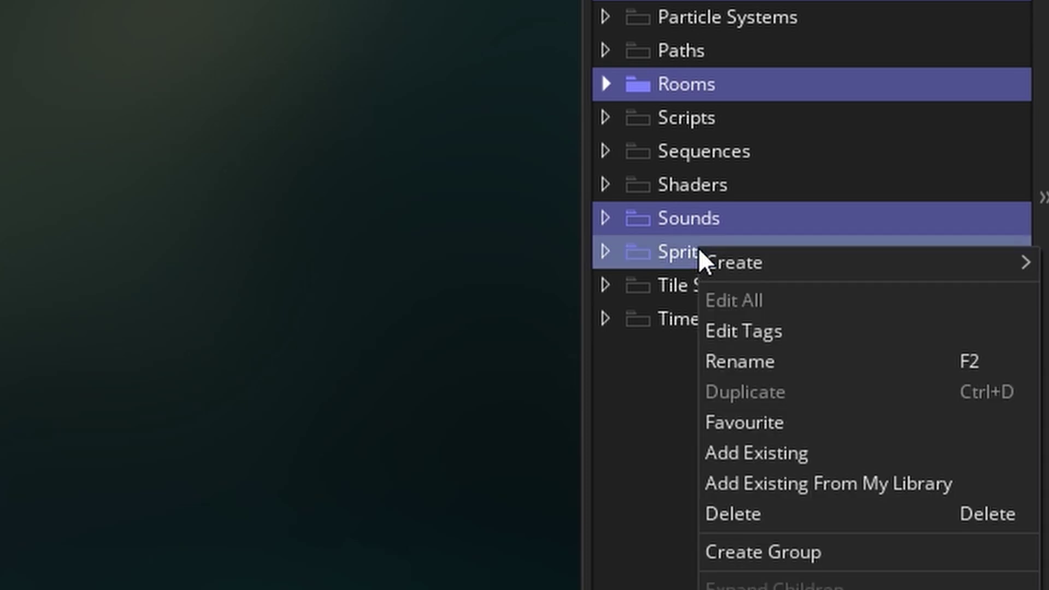
mouse_move(722, 255)
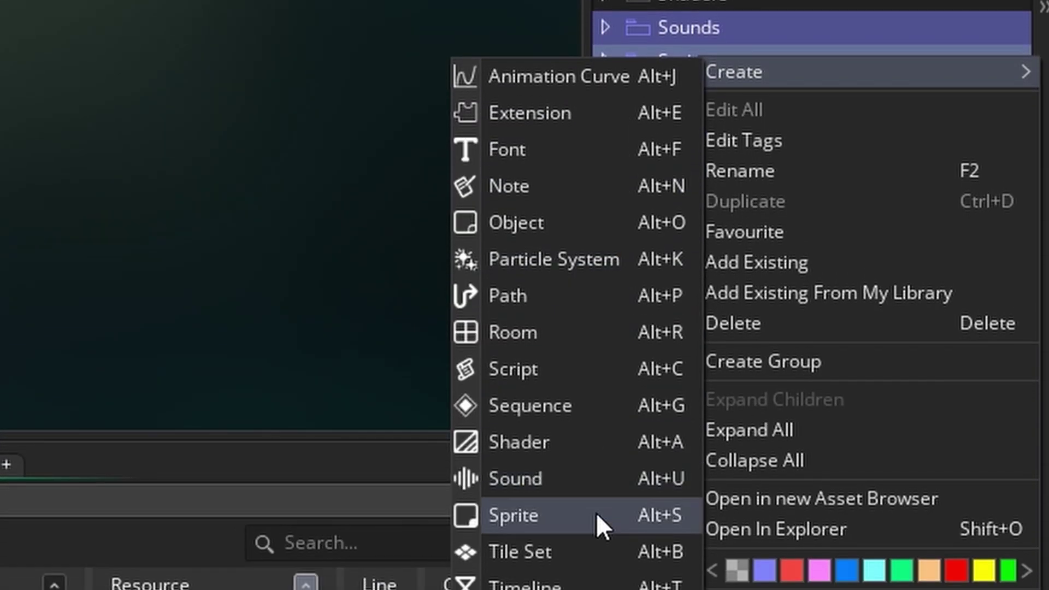
left_click(596, 512)
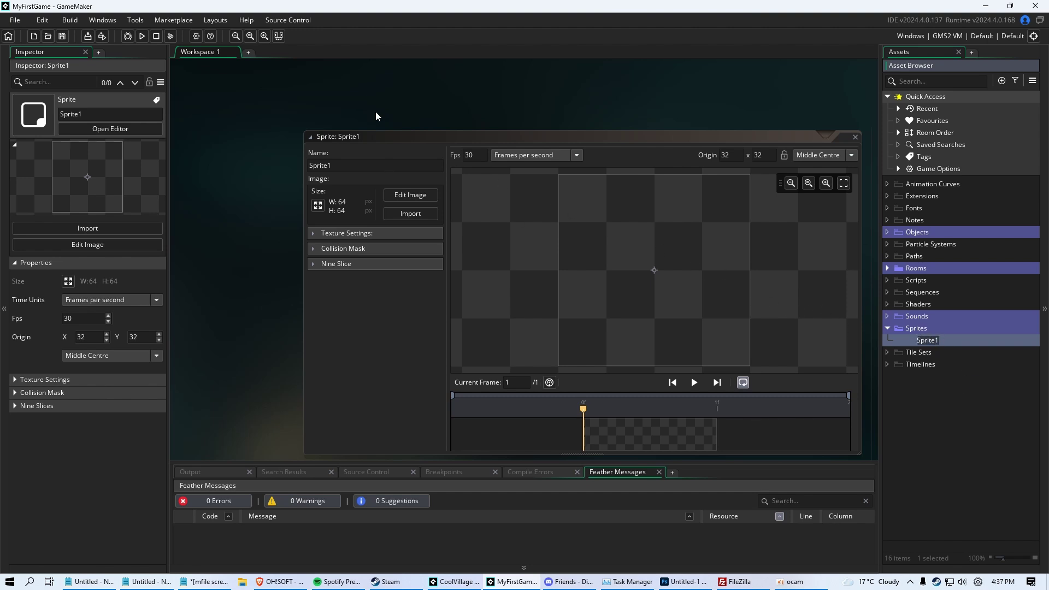
left_click_drag(402, 137, 361, 122)
middle_click_drag(707, 97, 552, 207)
middle_click_drag(405, 194, 572, 96)
middle_click_drag(860, 303, 527, 5)
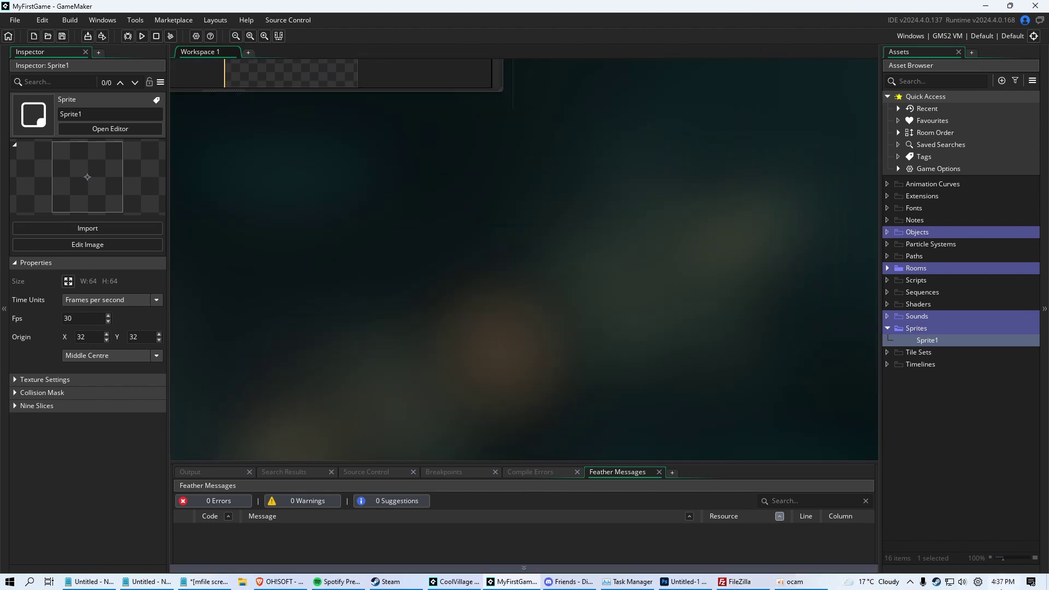
double_click(940, 342)
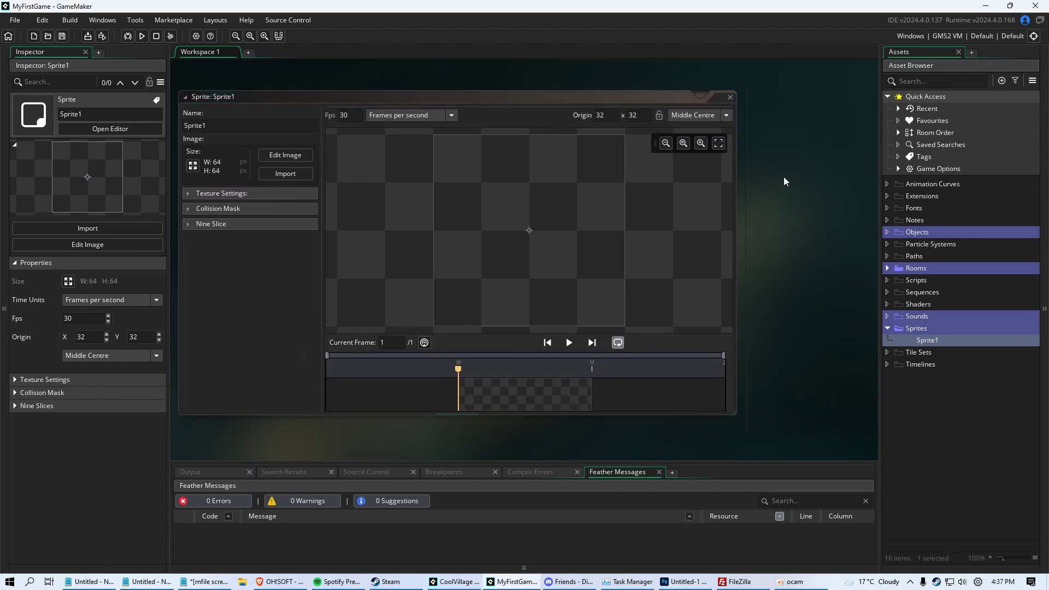
left_click(732, 95)
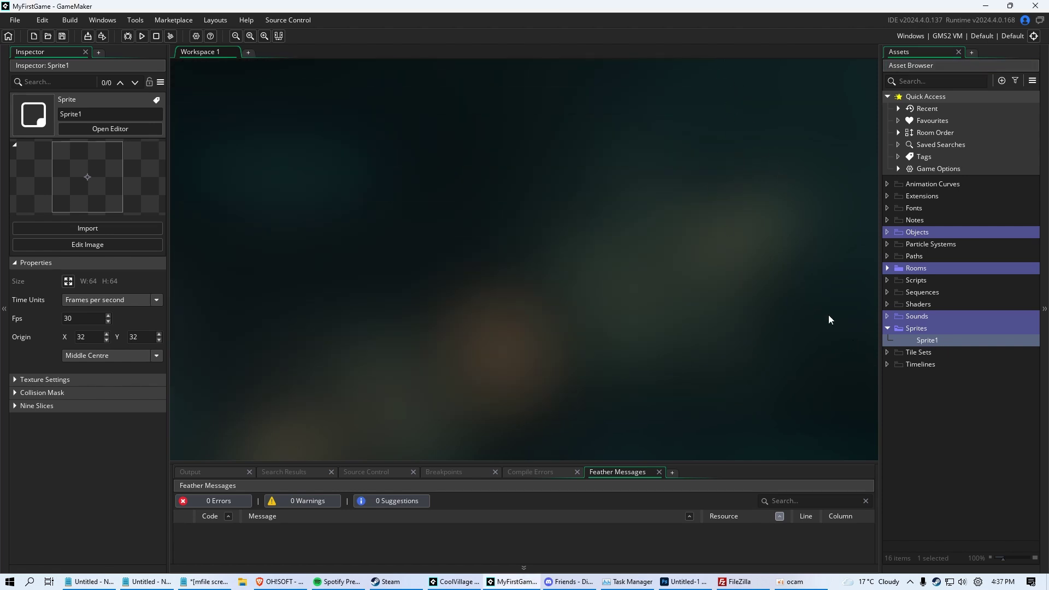
double_click(939, 342)
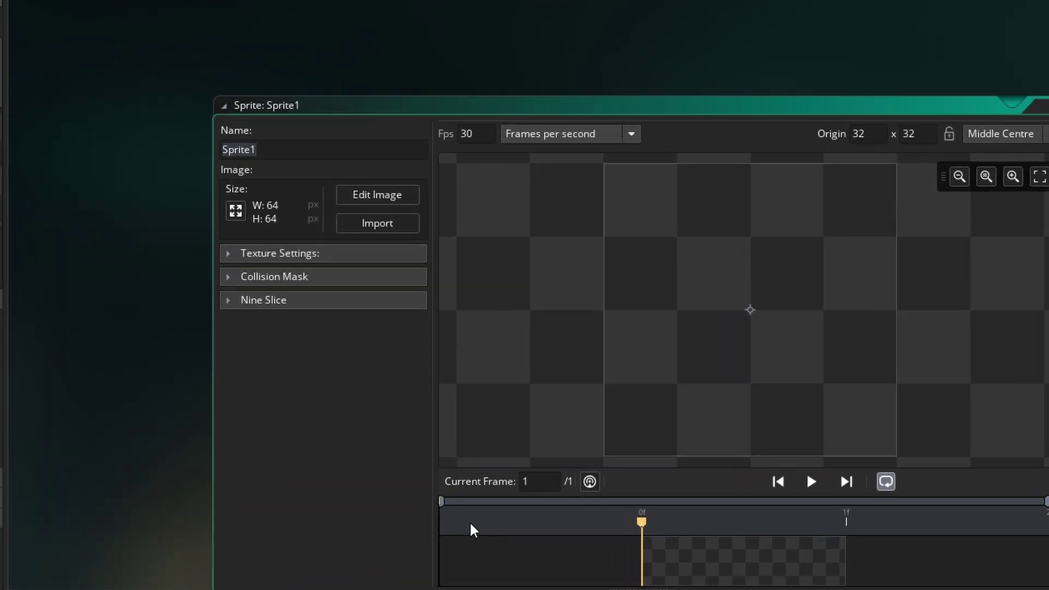
- Name the sprite spr_player and apply the resize settings, keeping it 64×64
type("spr_player")
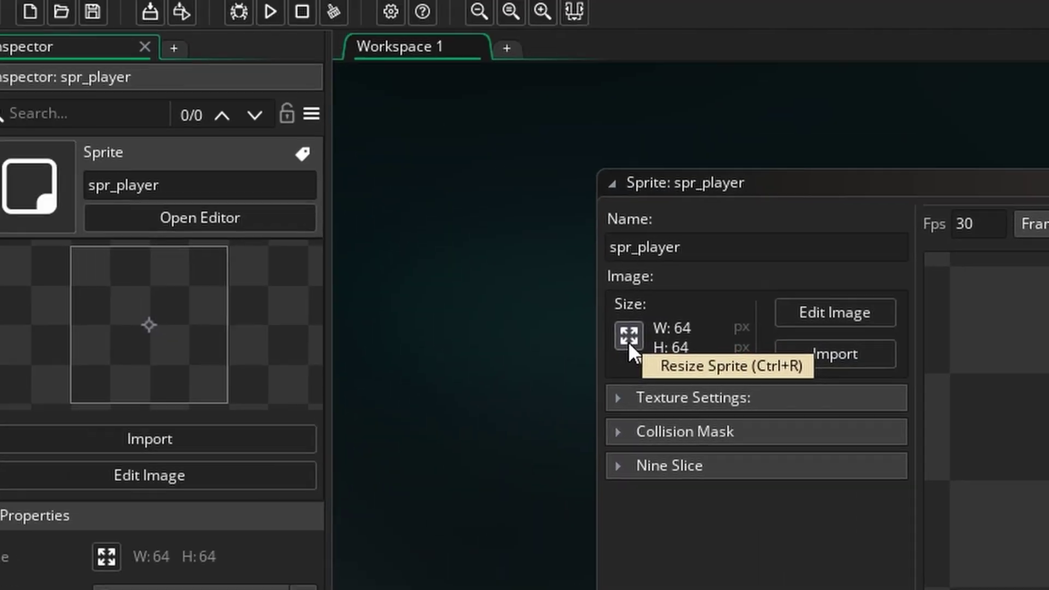
left_click(29, 167)
left_click_drag(232, 49, 479, 219)
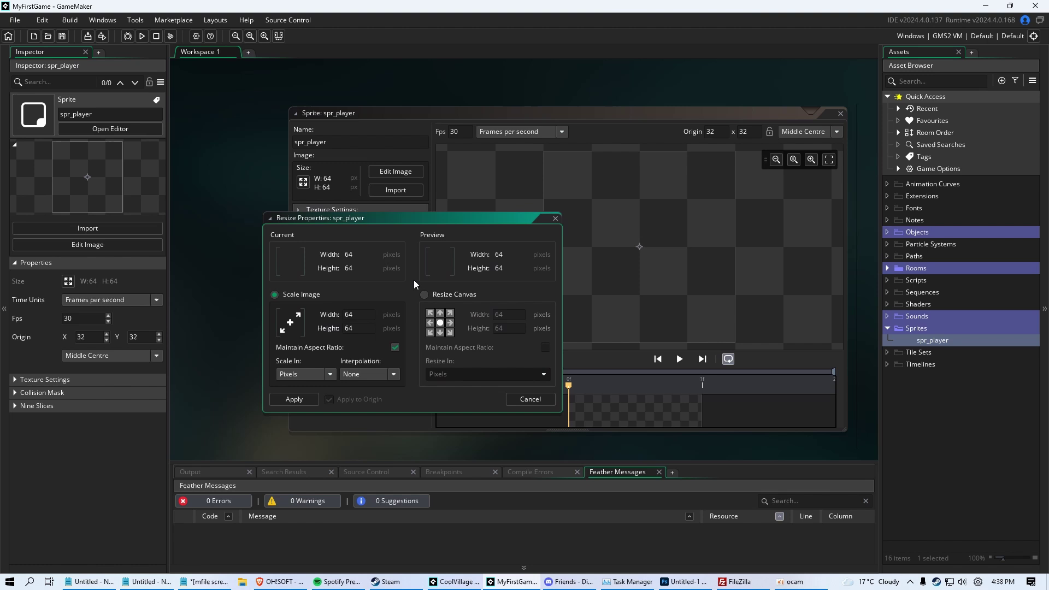
left_click(458, 295)
left_click(301, 294)
left_click(301, 400)
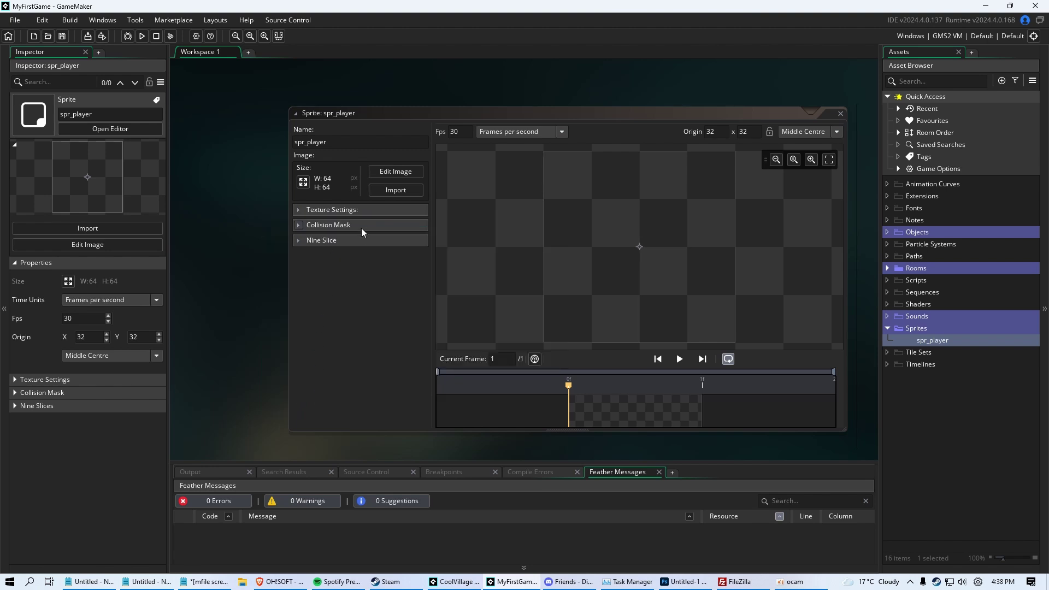
- Bring up spr_player's image editor tab showing the blank 64×64 canvas
left_click(385, 174)
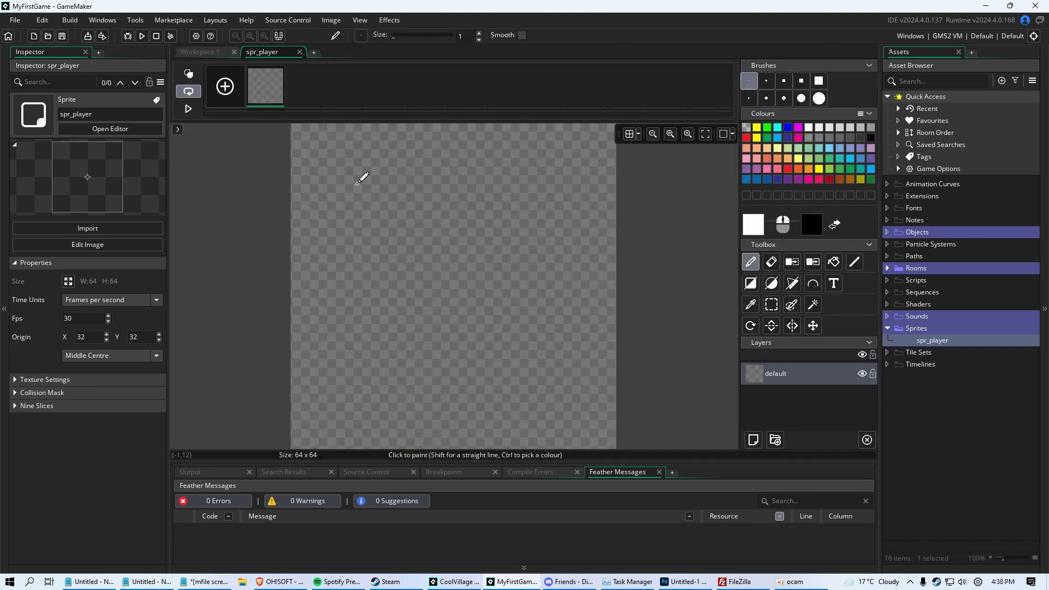
left_click(208, 50)
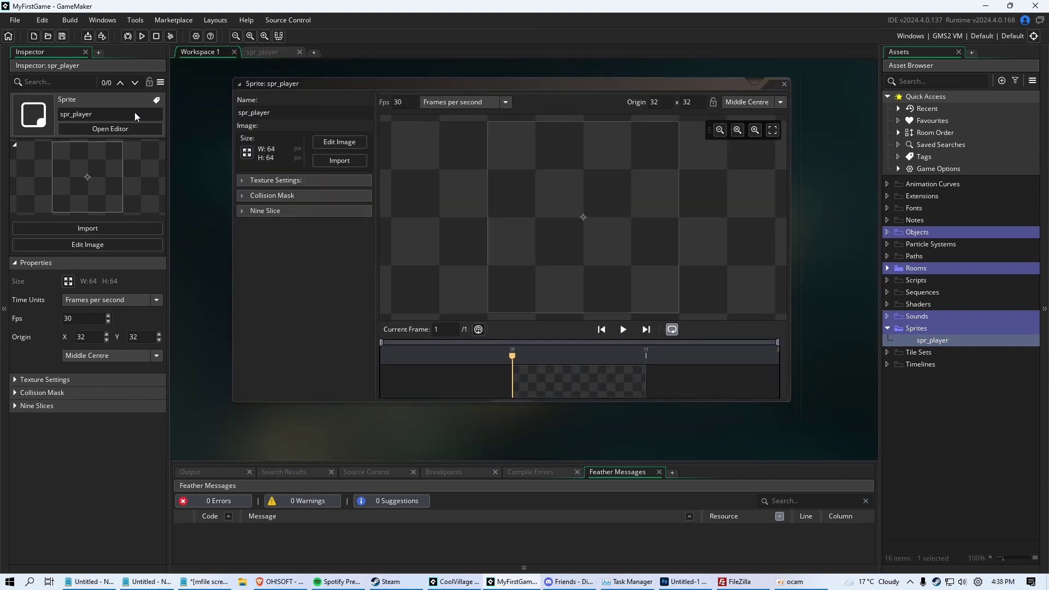
left_click(126, 129)
left_click(282, 51)
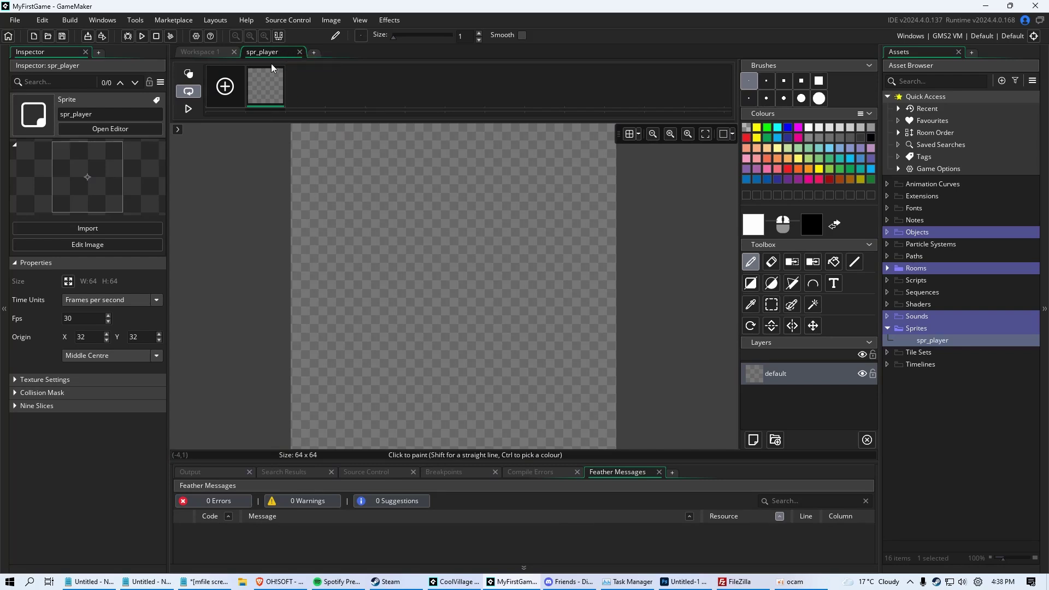
left_click(206, 51)
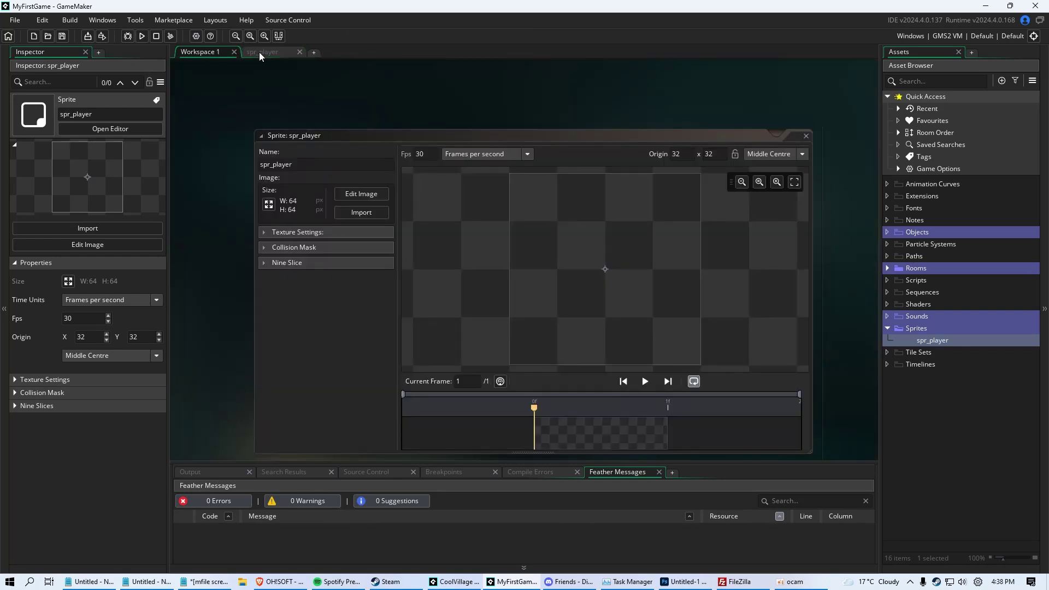
left_click(259, 51)
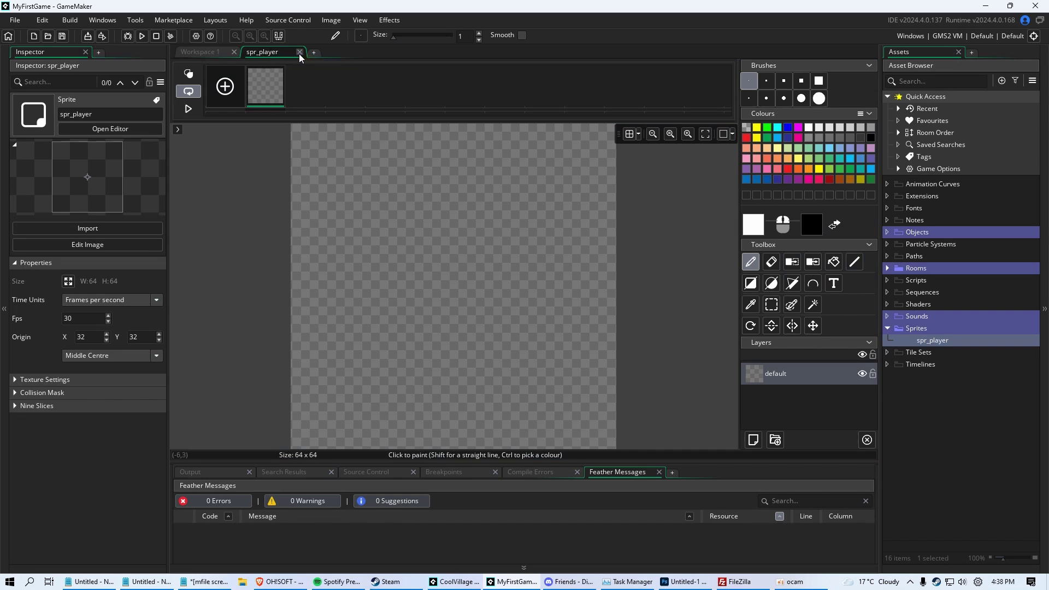
- Paint a large orange circle filling the sprite using the biggest round brush
left_click(497, 309)
left_click(819, 98)
left_click(790, 127)
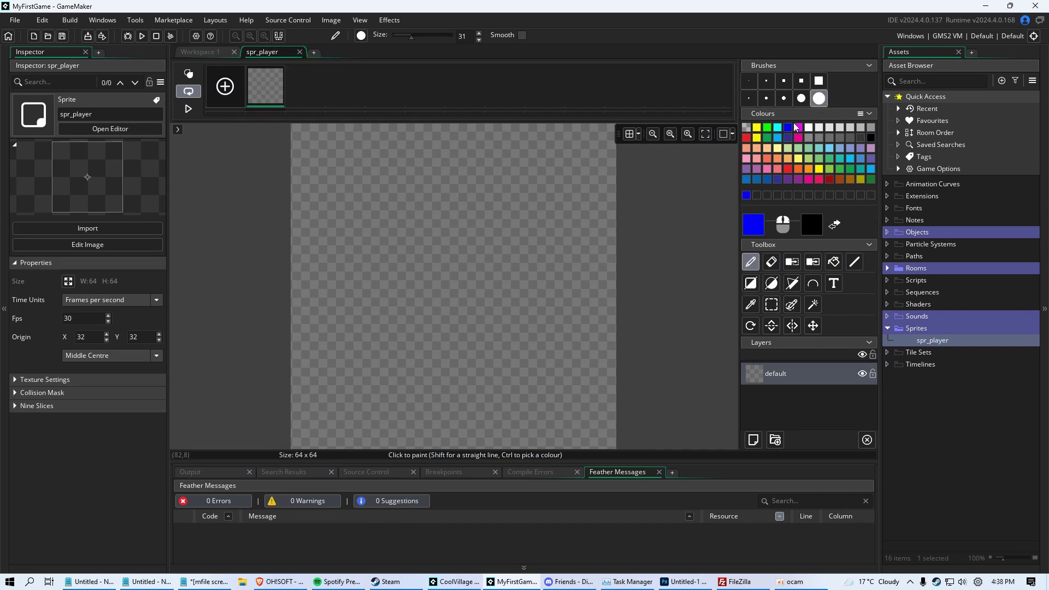
left_click(871, 137)
left_click(771, 283)
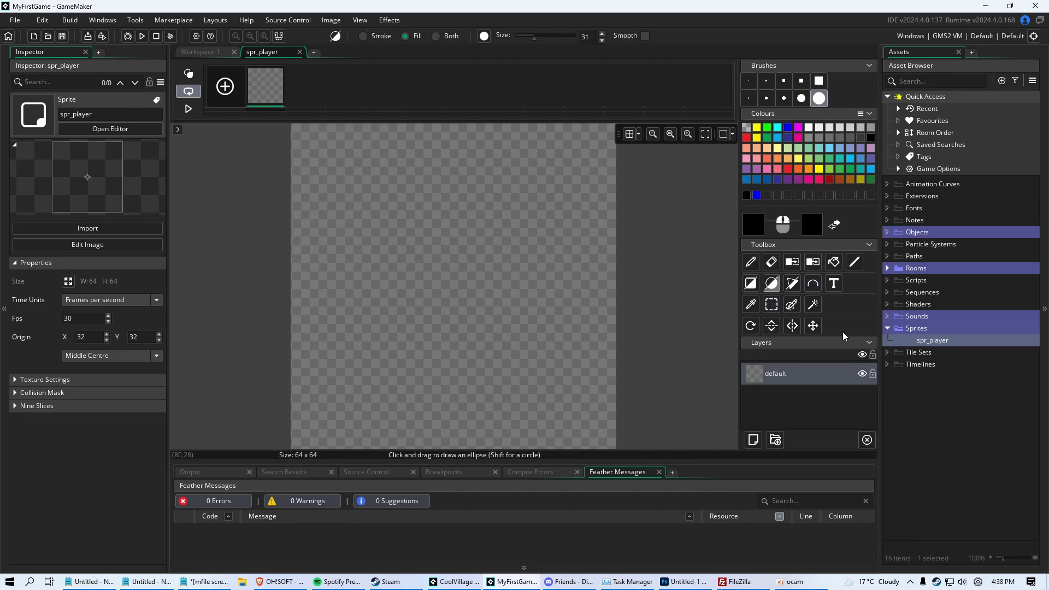
left_click(751, 283)
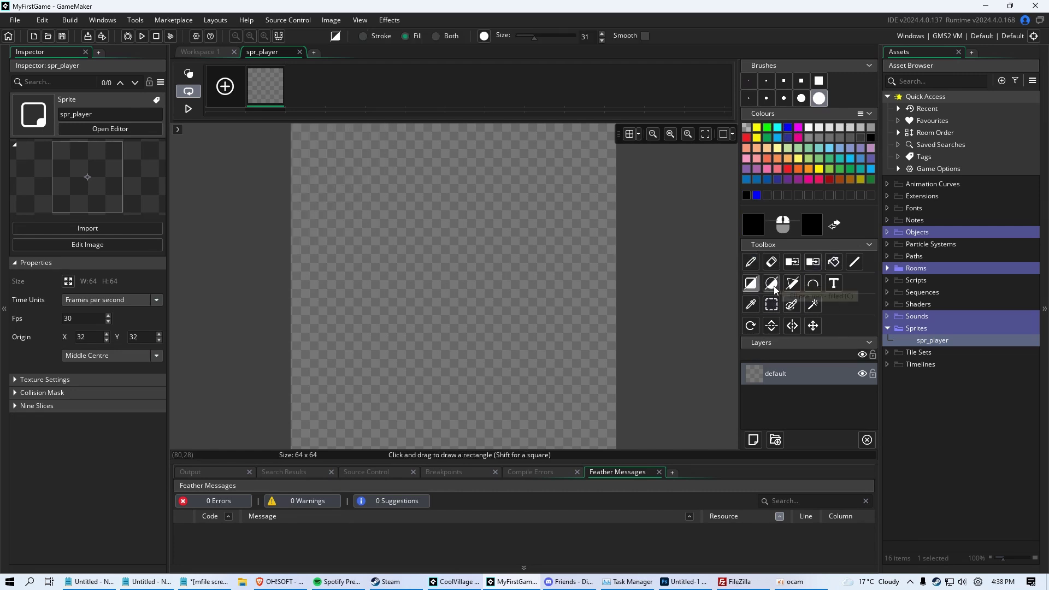
left_click(751, 262)
mouse_move(418, 181)
left_mouse_down()
mouse_move(424, 225)
mouse_move(466, 244)
mouse_move(501, 364)
mouse_move(452, 365)
mouse_move(384, 283)
left_mouse_up()
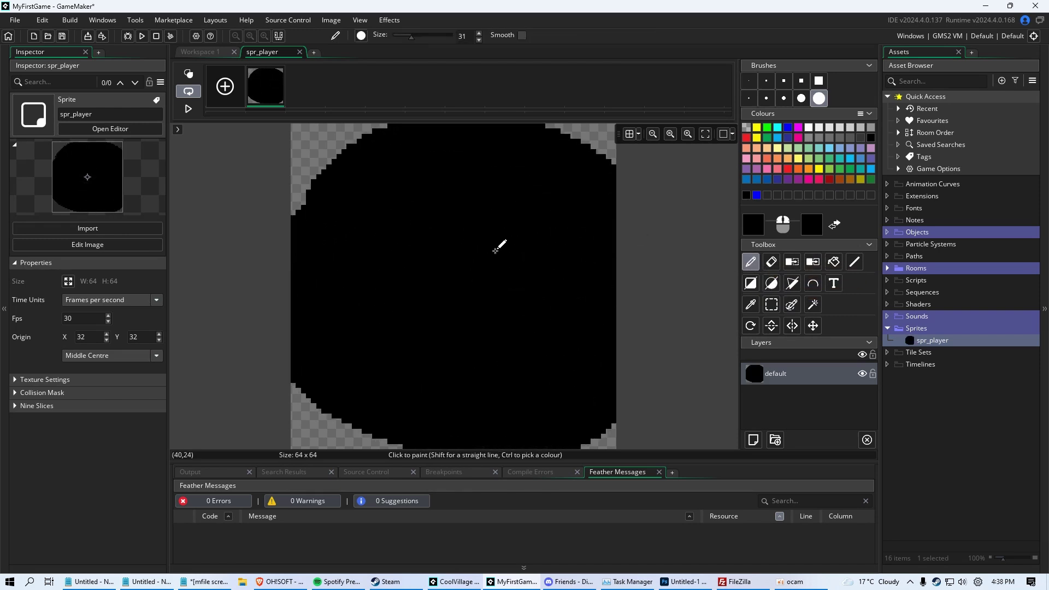
key("Delete")
left_click(787, 169)
left_click(799, 169)
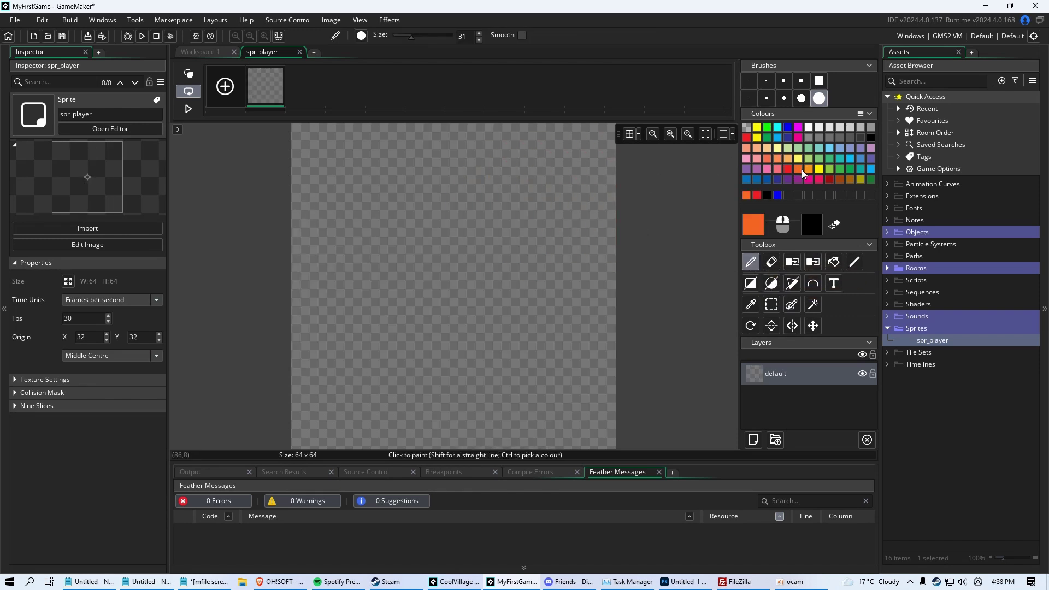
mouse_move(457, 208)
left_mouse_down()
mouse_move(385, 279)
mouse_move(502, 300)
mouse_move(464, 224)
left_mouse_up()
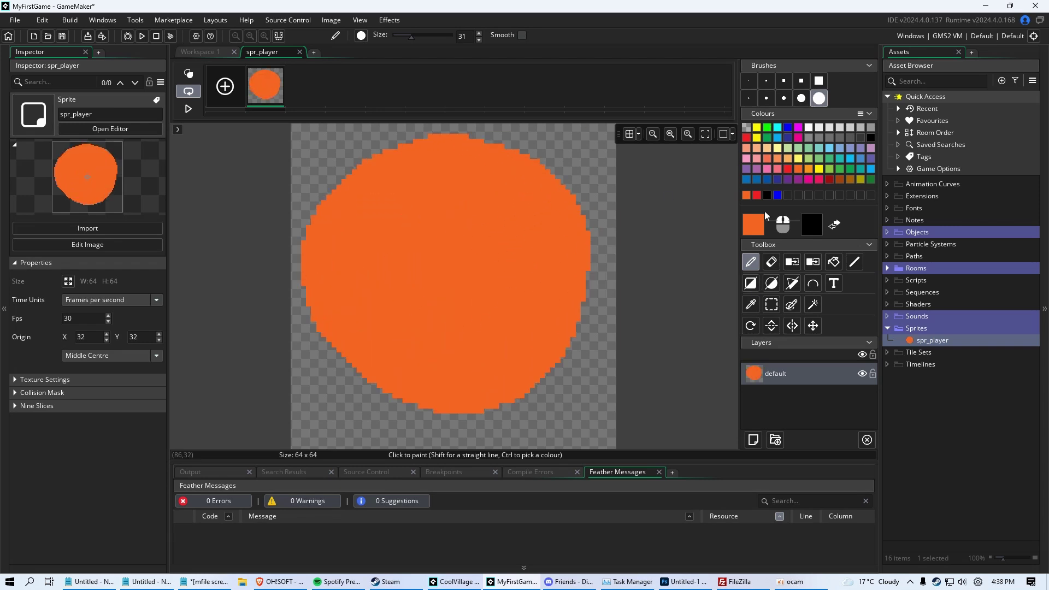
- Draw two black eyes and a smiling mouth with the one-pixel brush
left_click(870, 137)
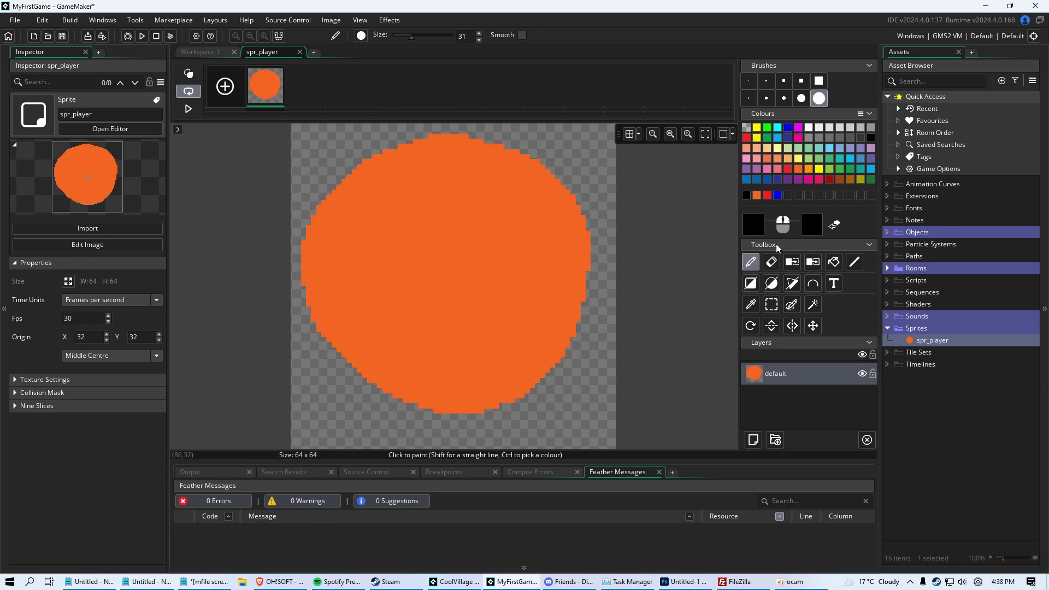
left_click(749, 81)
left_click_drag(413, 201, 405, 290)
left_click_drag(492, 201, 482, 300)
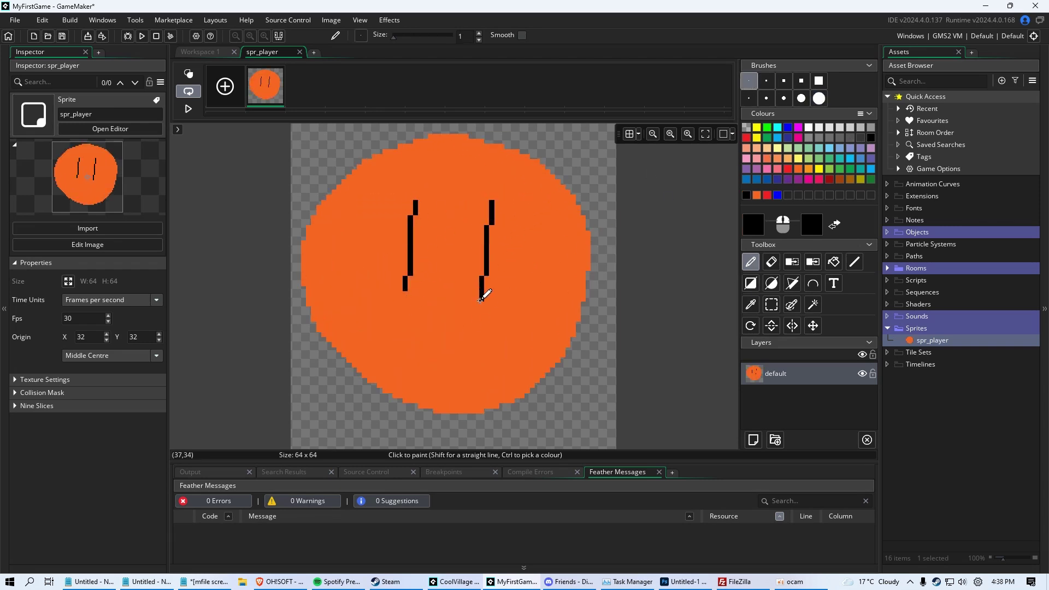
mouse_move(359, 283)
left_mouse_down()
mouse_move(359, 321)
mouse_move(481, 382)
mouse_move(533, 332)
left_mouse_up()
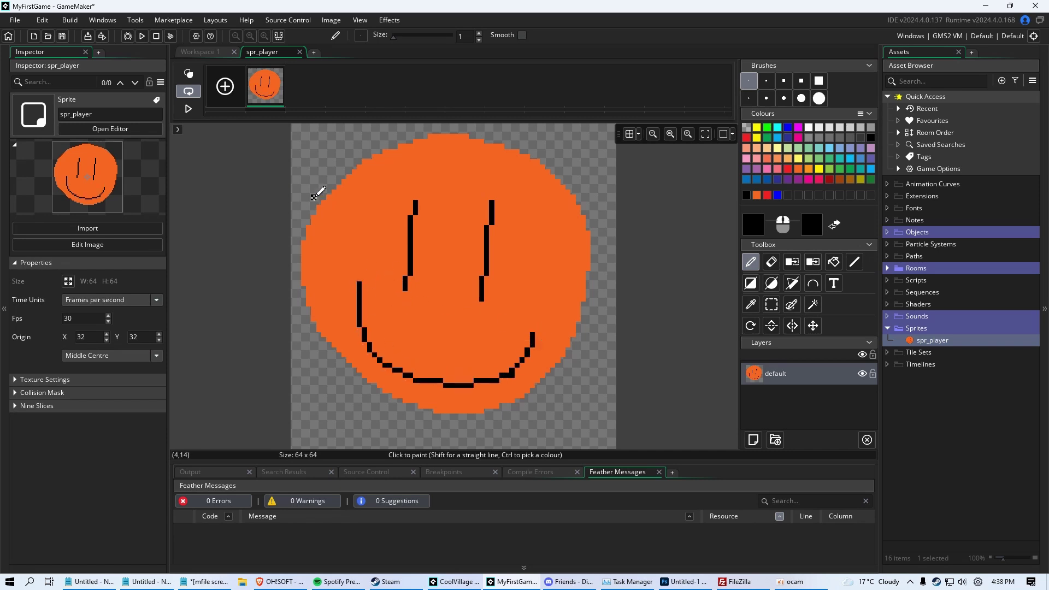
- Close the spr_player image editor tab
left_click(300, 52)
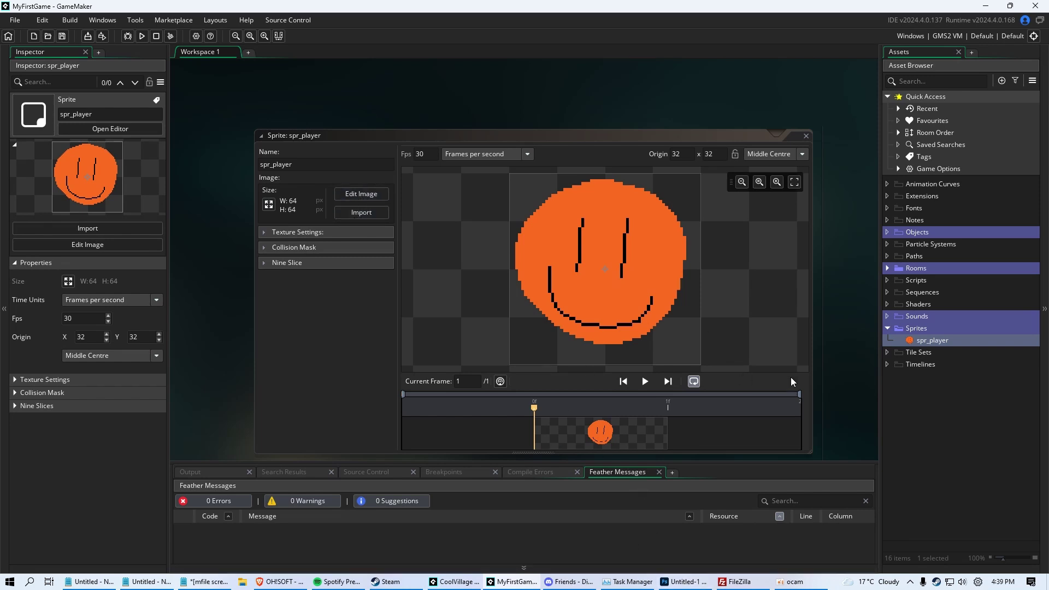
- Create a new object in the Objects folder and name it obj_player
right_click(923, 234)
left_click(918, 235)
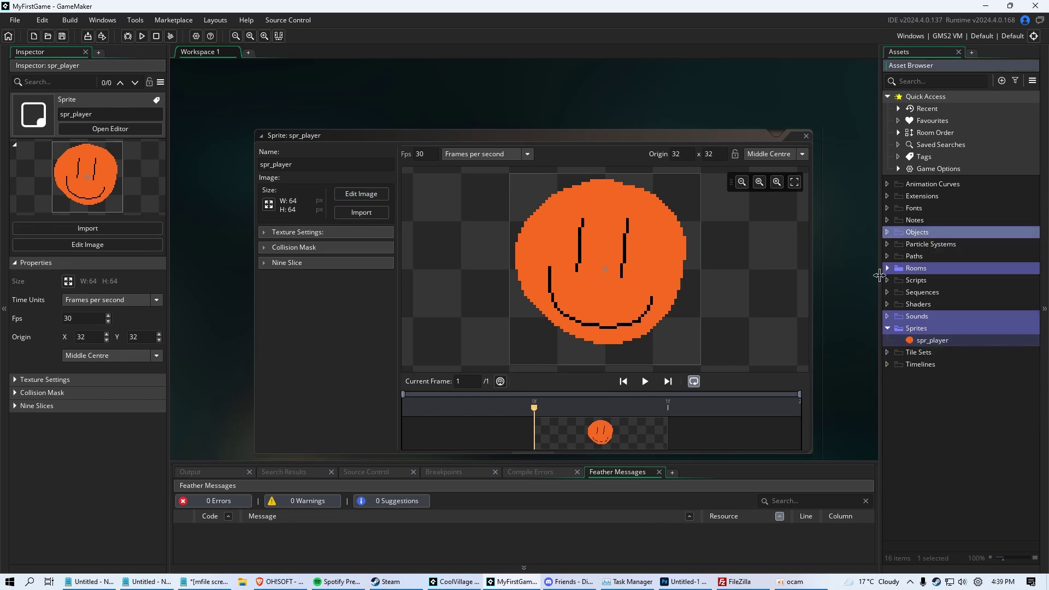
right_click(919, 233)
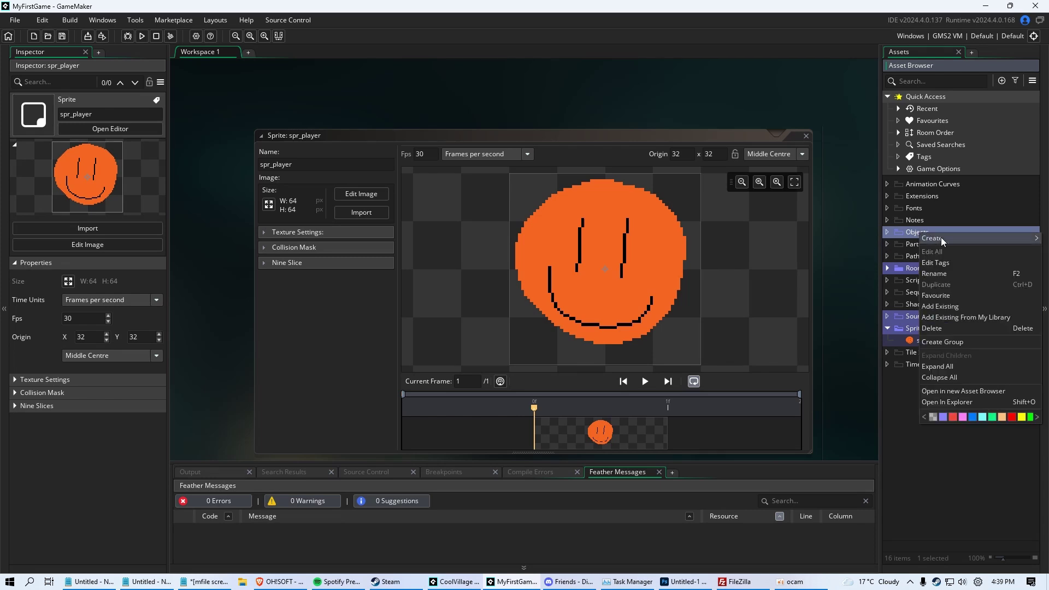
mouse_move(941, 237)
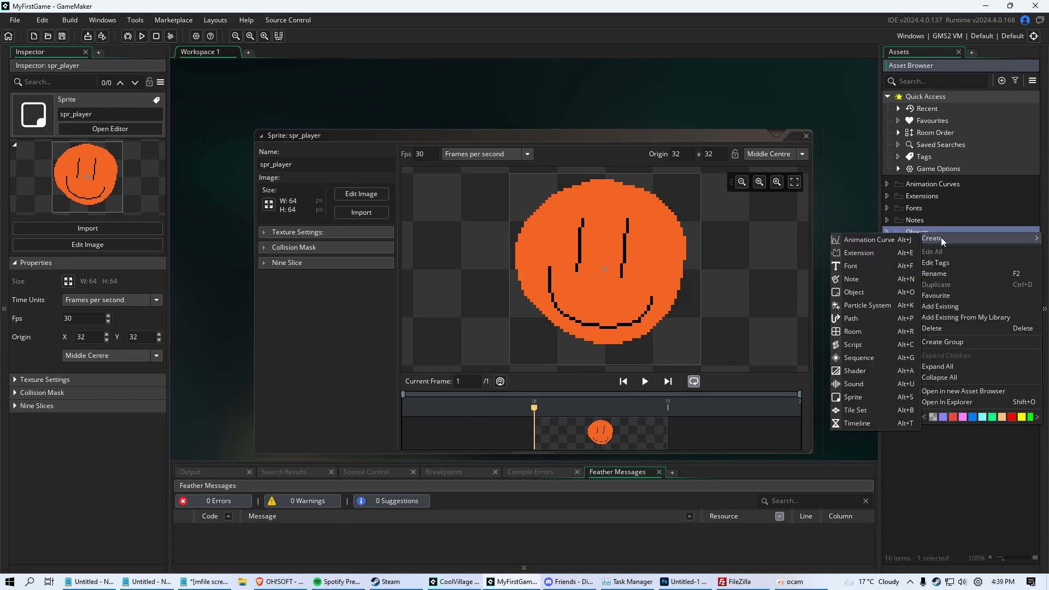
left_click(860, 292)
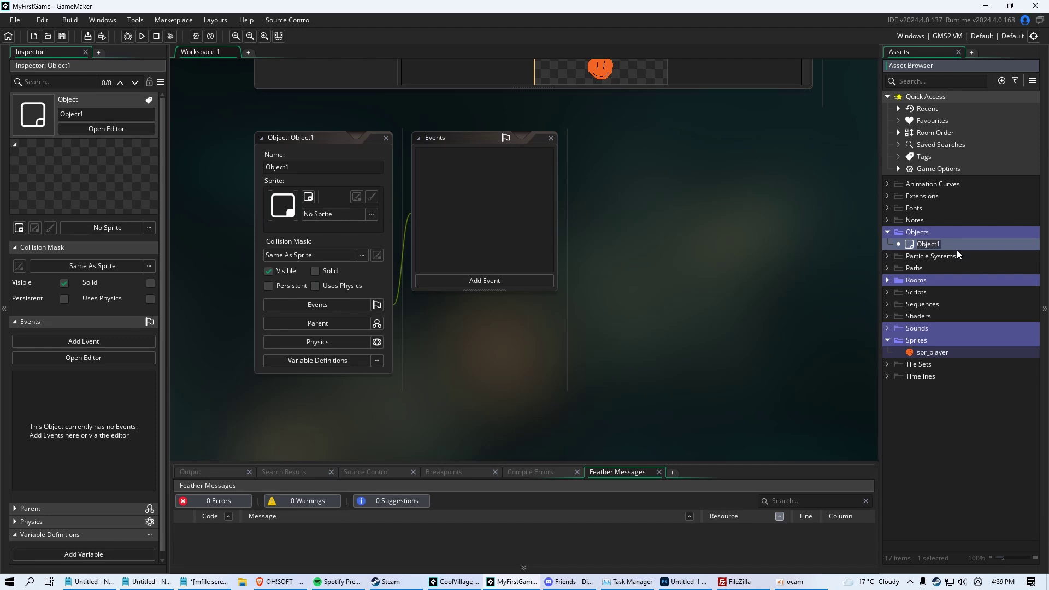
key("Return")
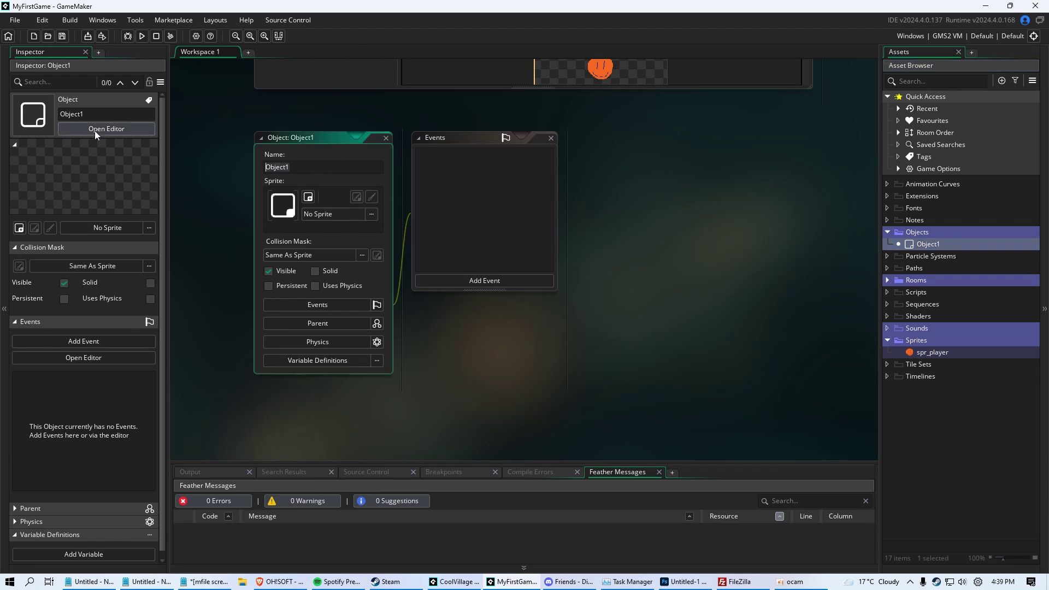
type("obj_")
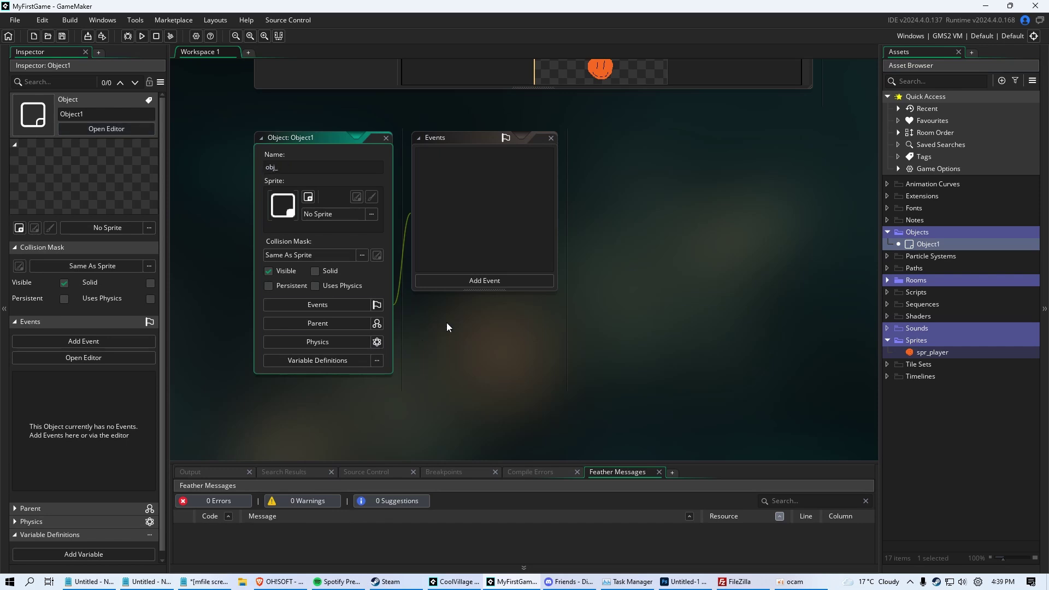
type("player")
key("Return")
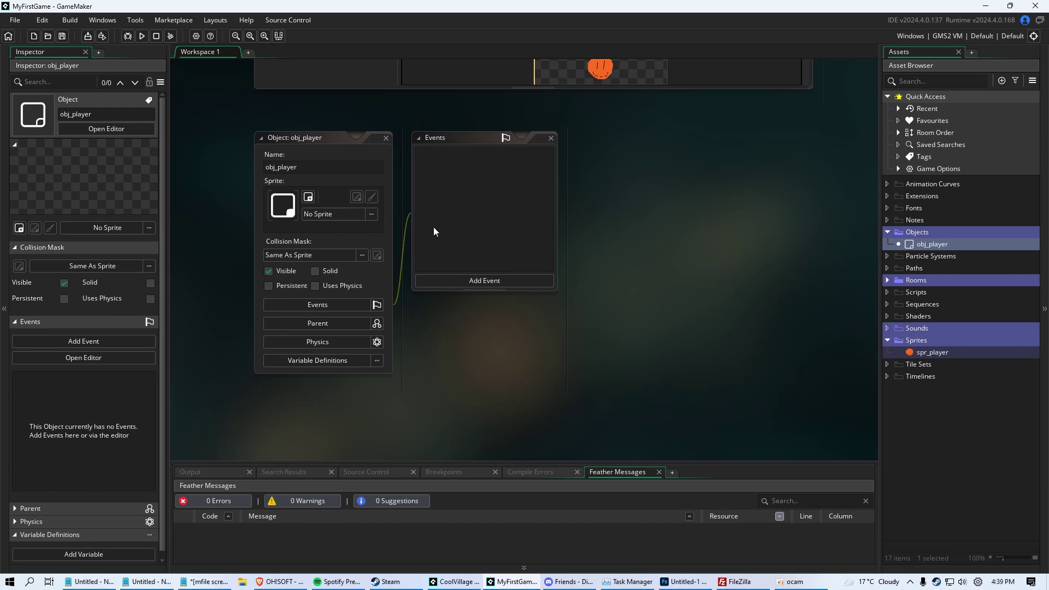
- Choose spr_player from the Sprites folder as obj_player's sprite
left_click(323, 215)
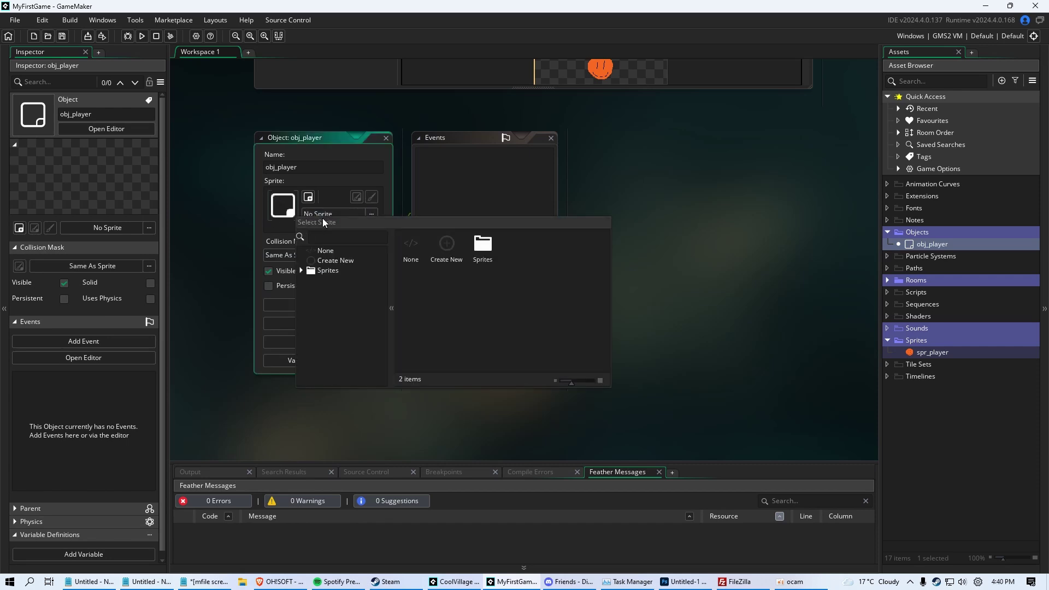
double_click(482, 246)
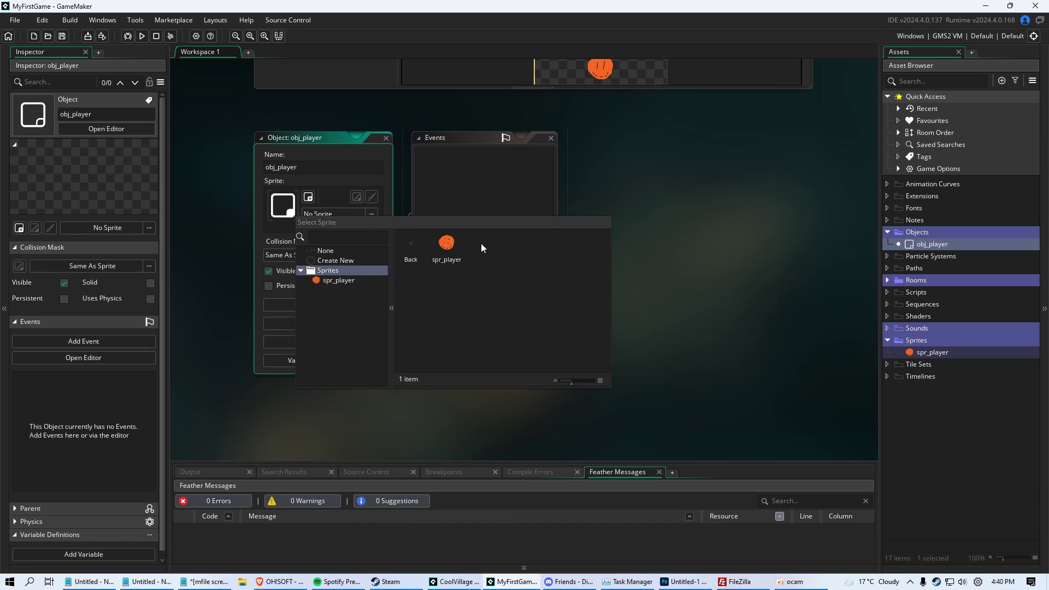
left_click(413, 251)
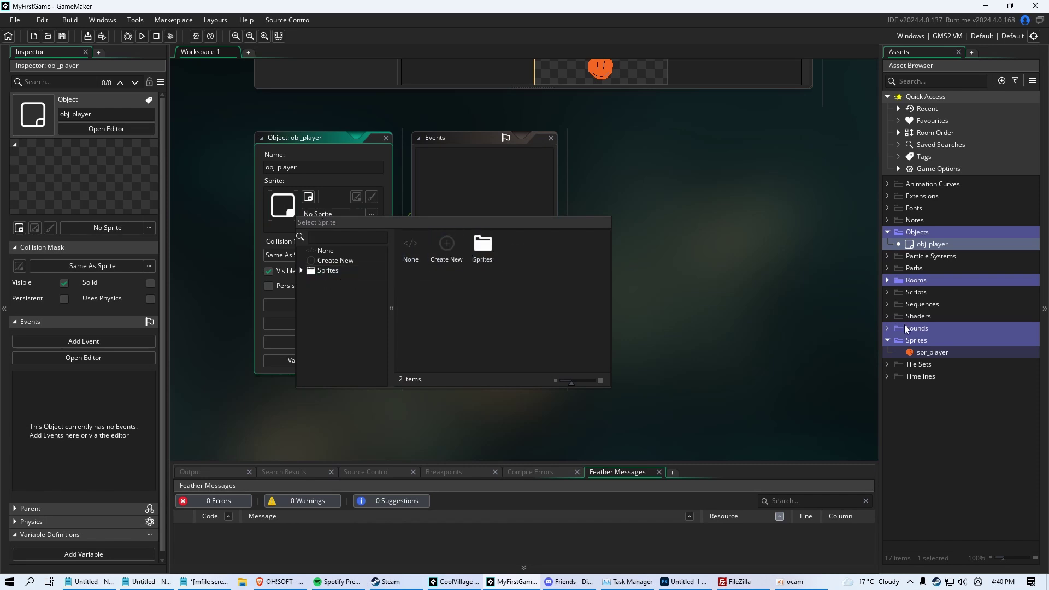
double_click(484, 249)
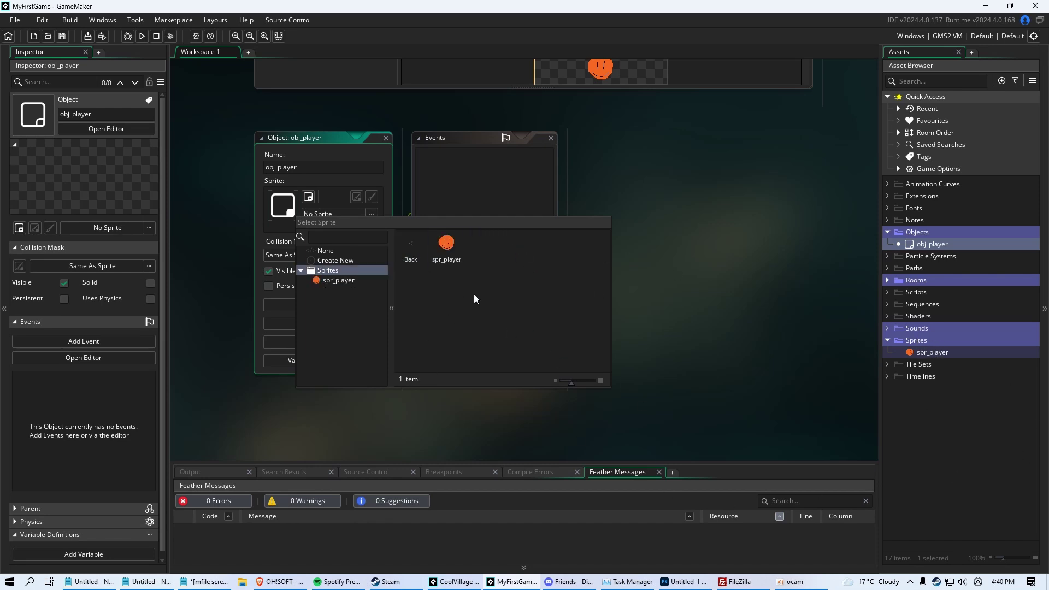
double_click(447, 243)
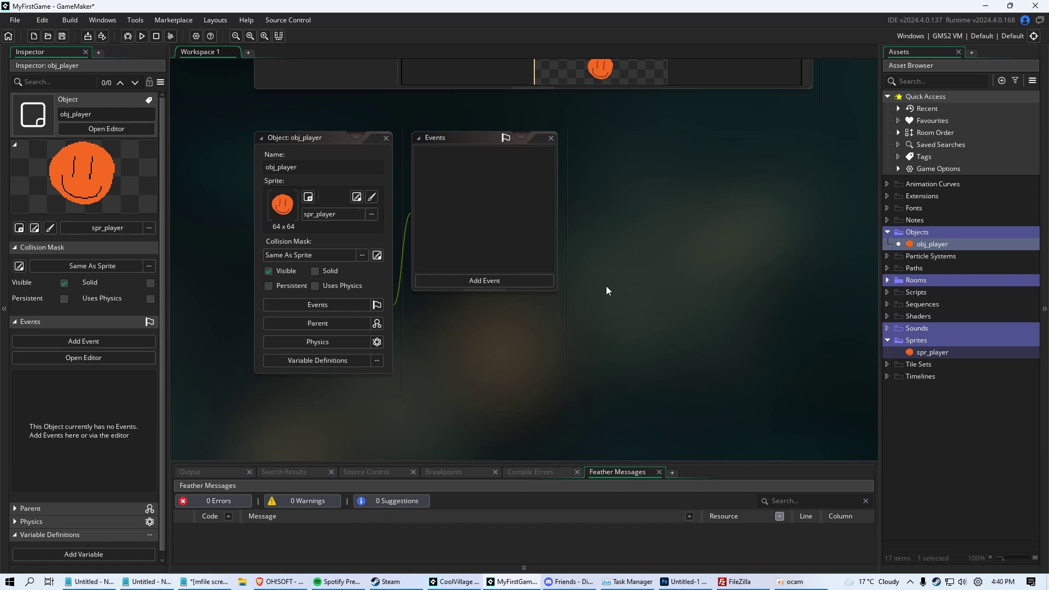
- Rename Room1 in the Rooms folder to rm_level1
left_click(887, 281)
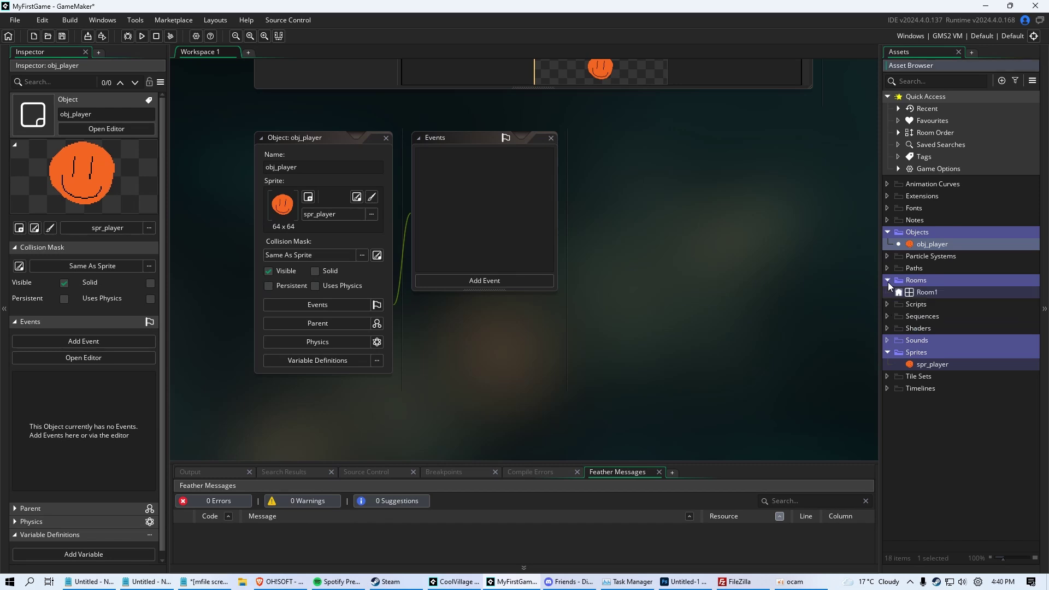
right_click(929, 294)
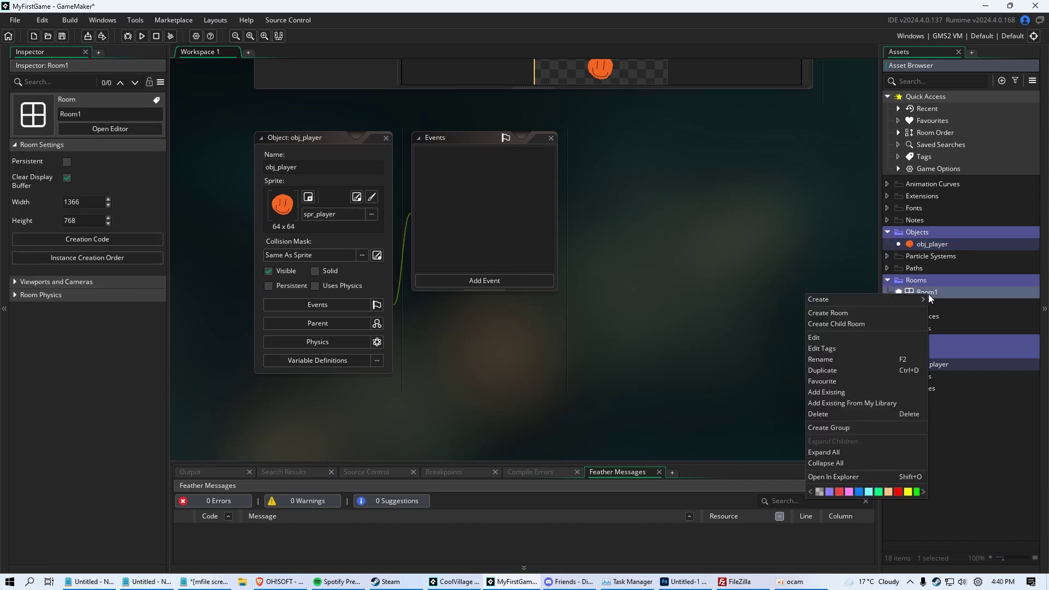
left_click(873, 359)
type("rm_level1")
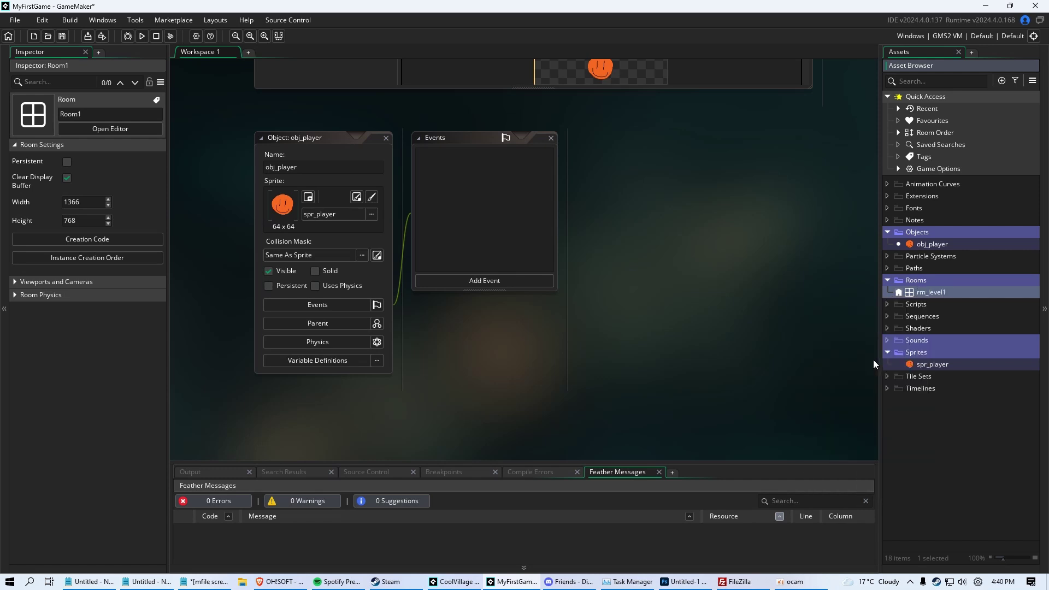
left_click(855, 348)
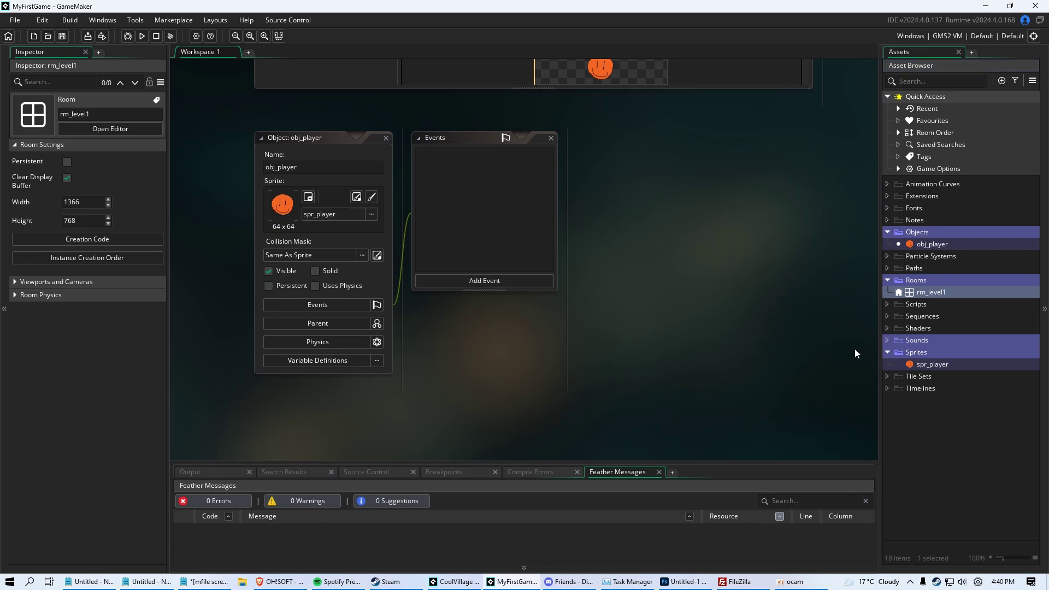
- Open rm_level1 in the room editor and shift the view of its grid
double_click(942, 291)
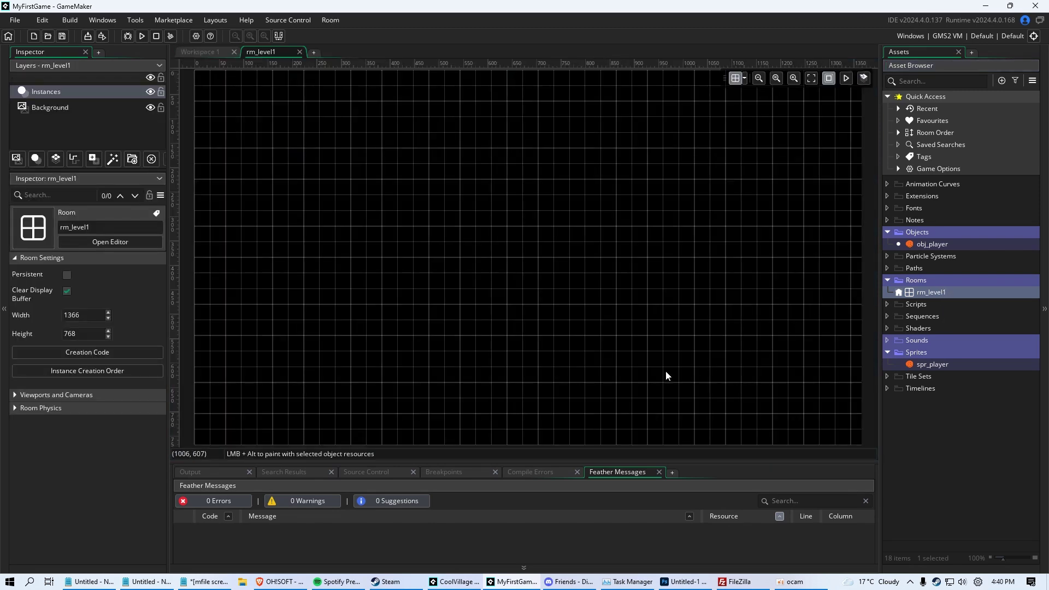
middle_click_drag(394, 137, 432, 197)
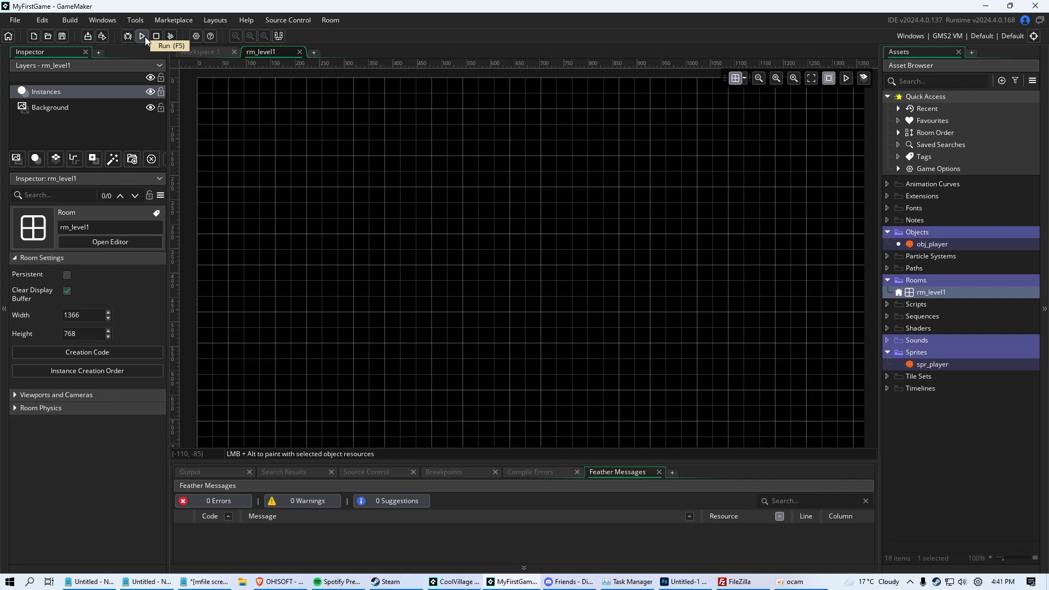
- Run the game, then close its window to return to the empty black room
left_click(144, 36)
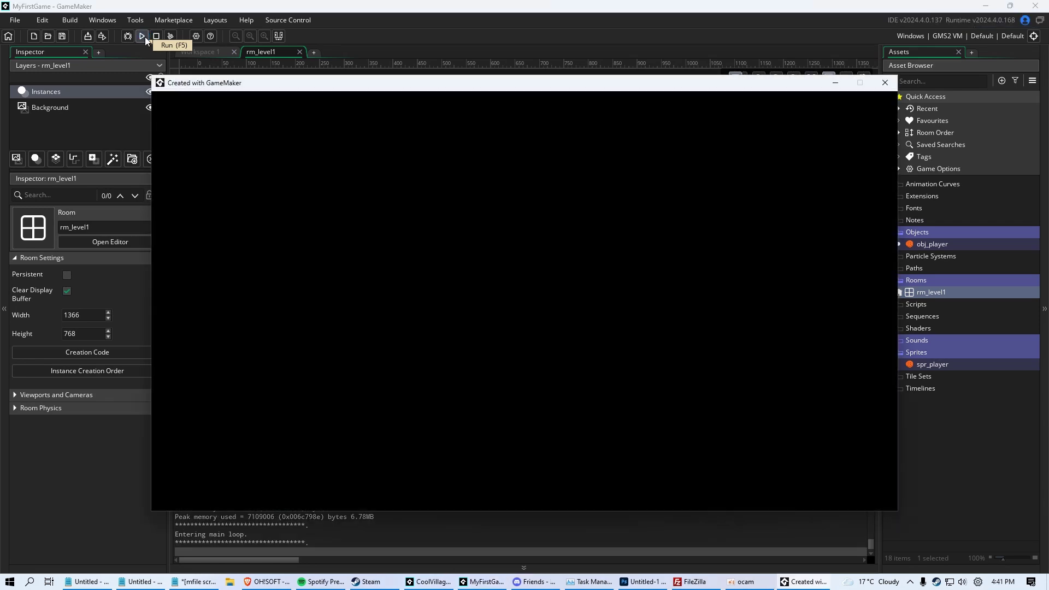
left_click_drag(380, 88, 439, 95)
left_click(951, 92)
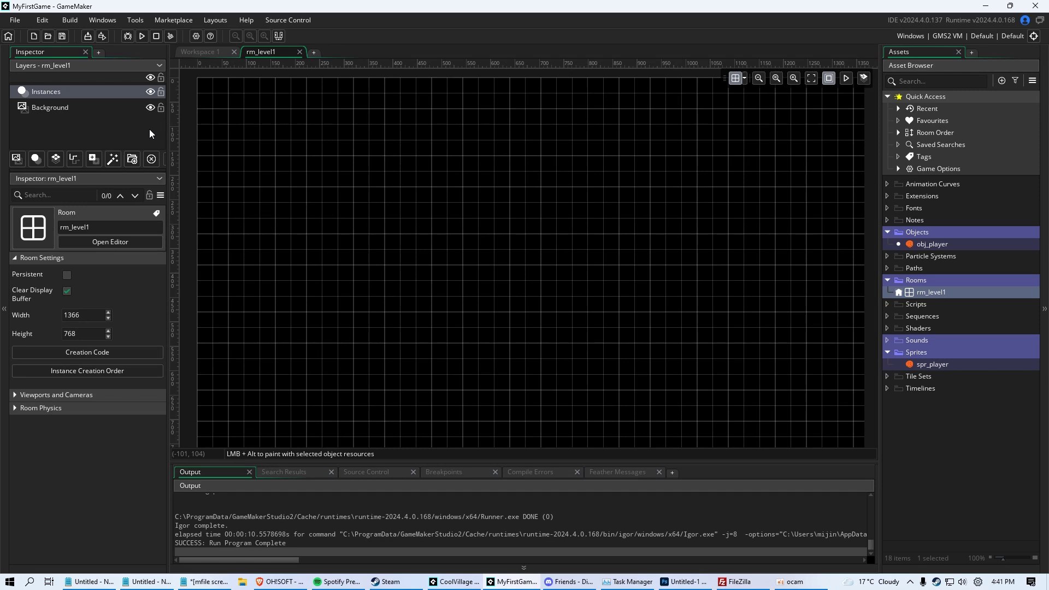
- Set rm_level1's Background layer colour to light periwinkle C1D1FF
left_click(68, 109)
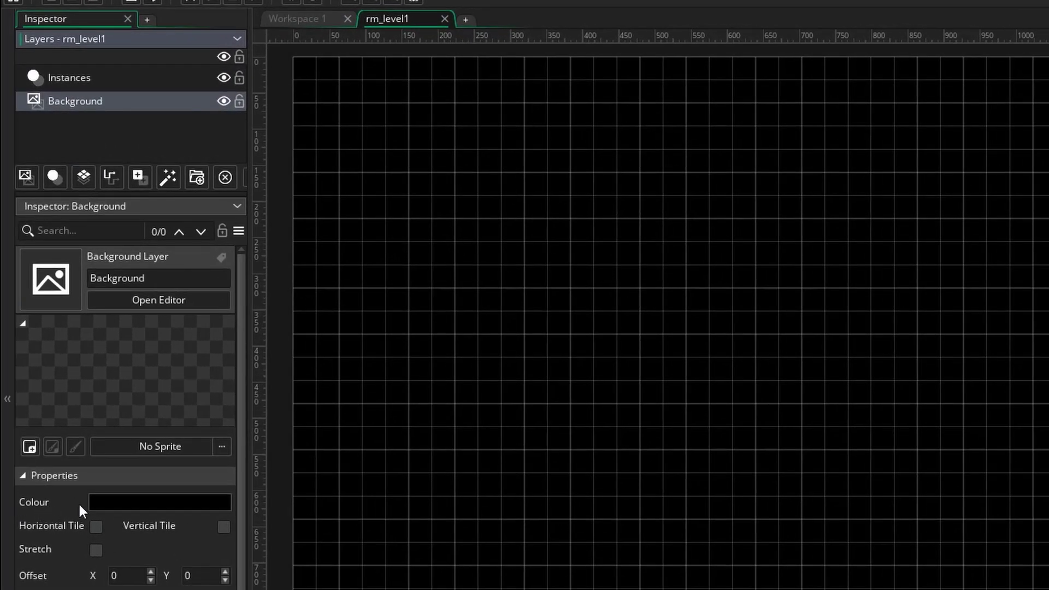
left_click(79, 509)
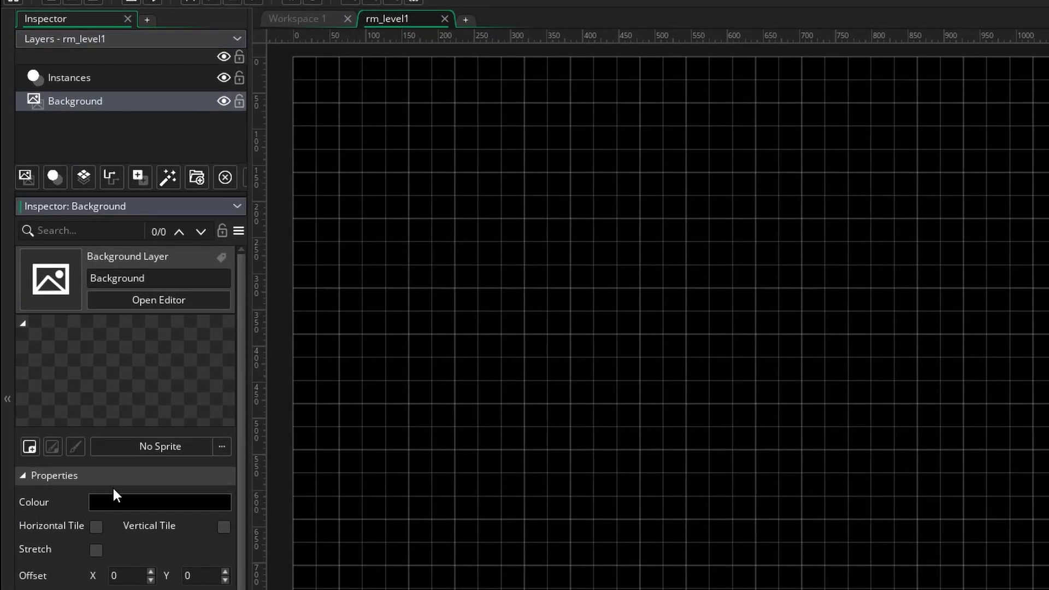
left_click(175, 503)
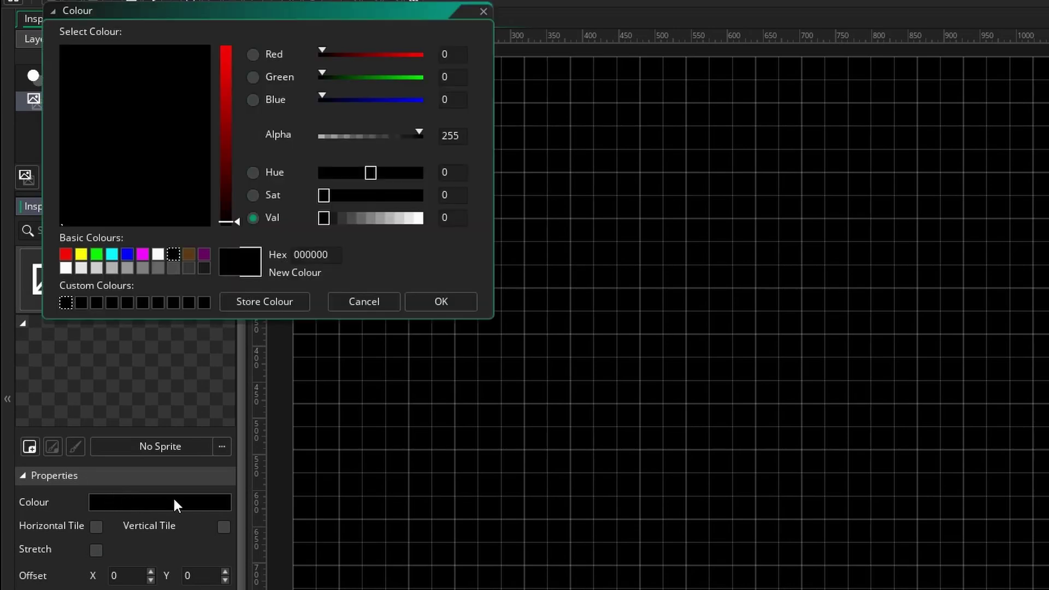
left_click(113, 254)
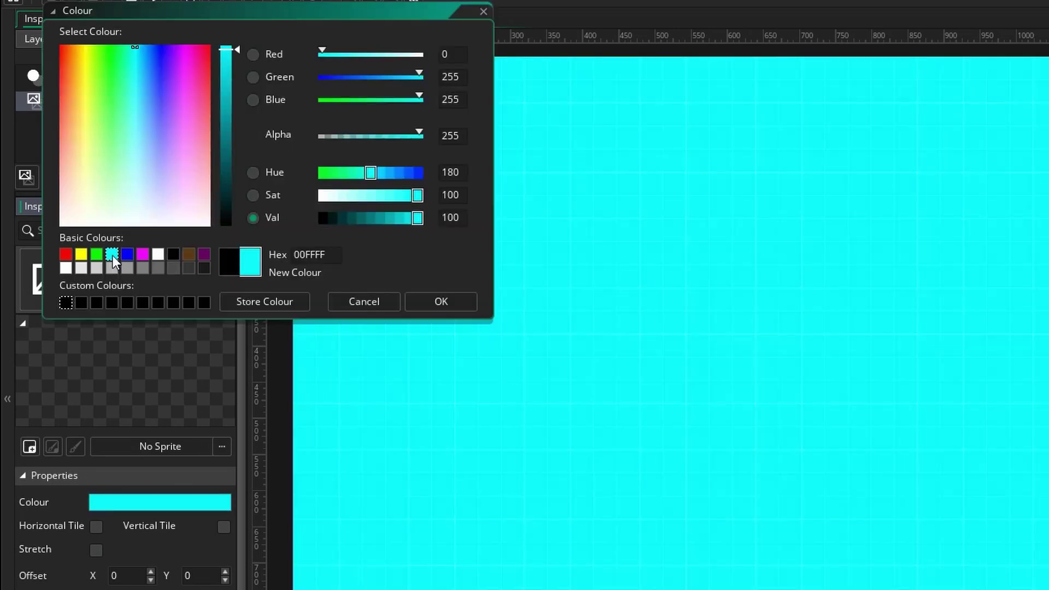
left_click(137, 184)
left_click_drag(137, 184, 154, 184)
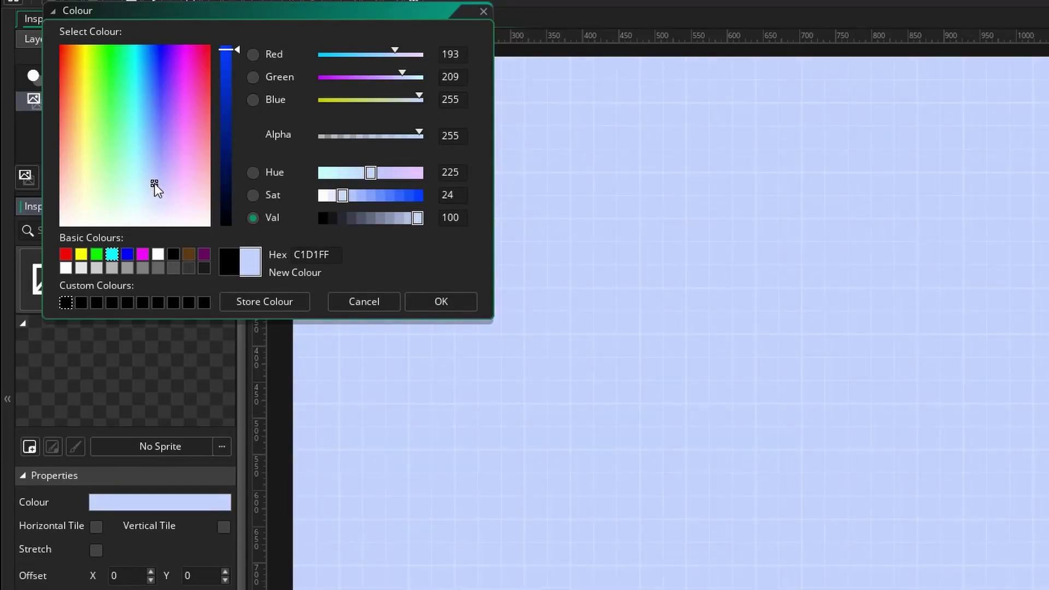
left_click(441, 302)
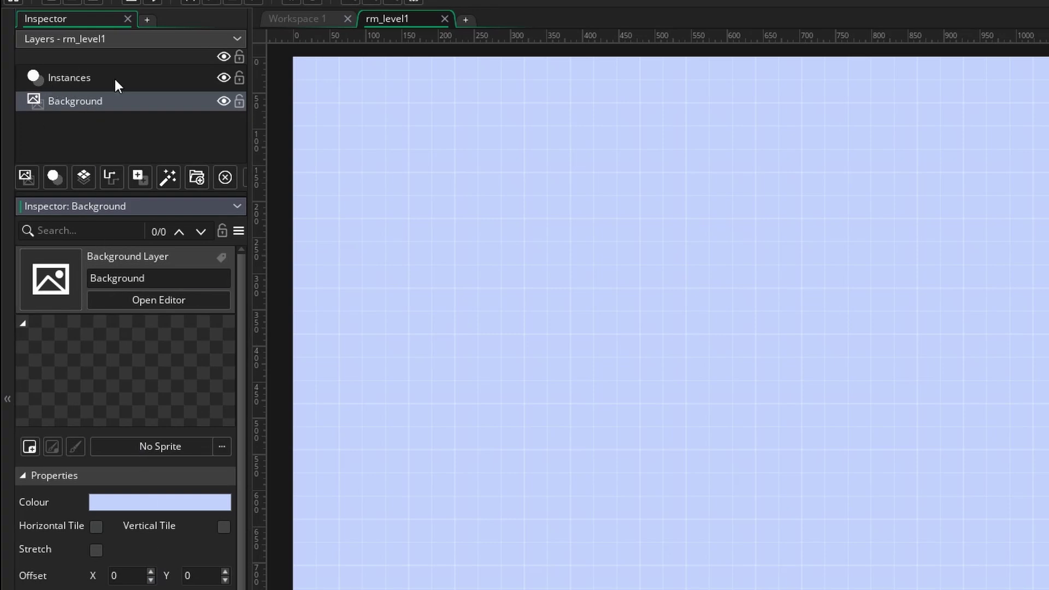
left_click(99, 76)
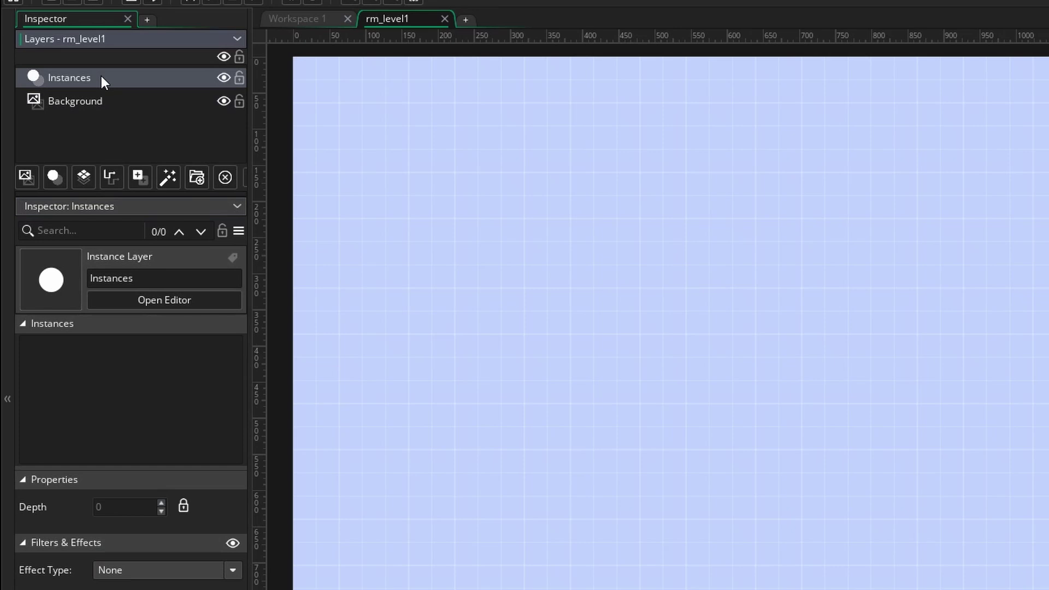
left_click(107, 96)
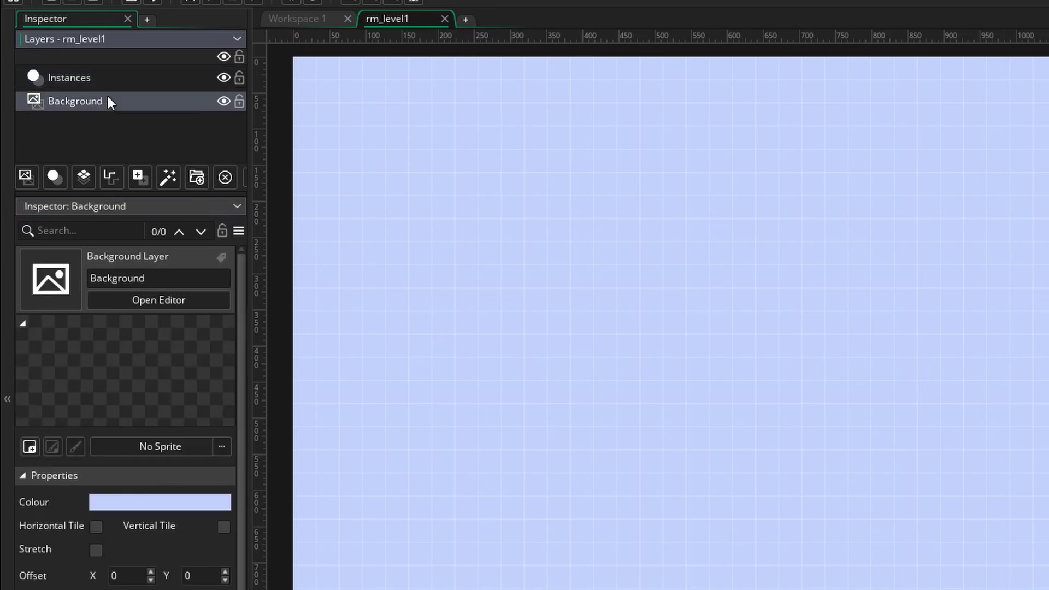
left_click(85, 74)
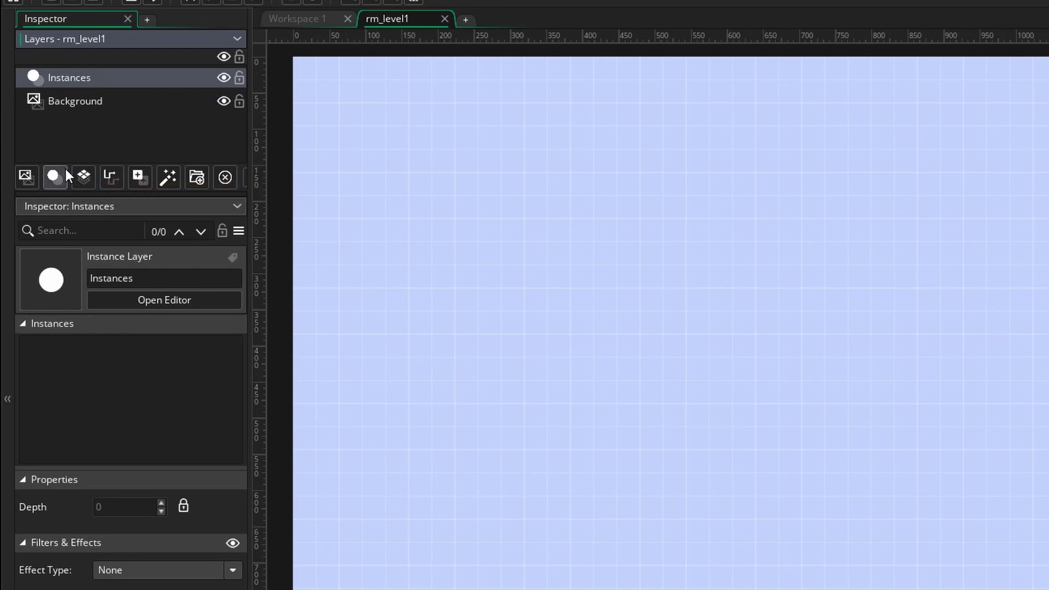
right_click(83, 77)
left_click(51, 93)
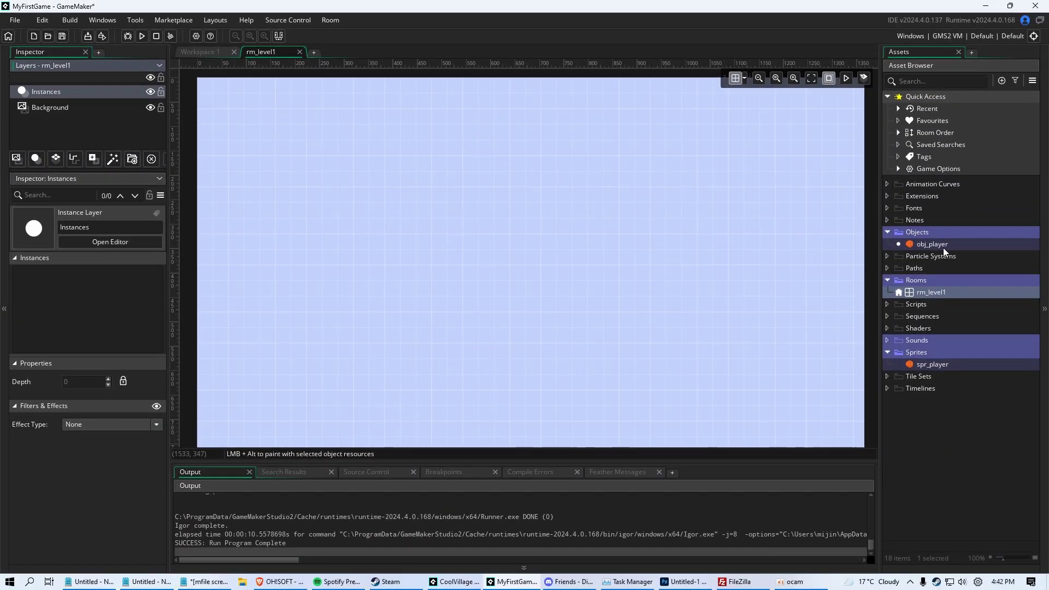
- Drag an obj_player instance into the room, reposition it, then delete it
left_click(925, 245)
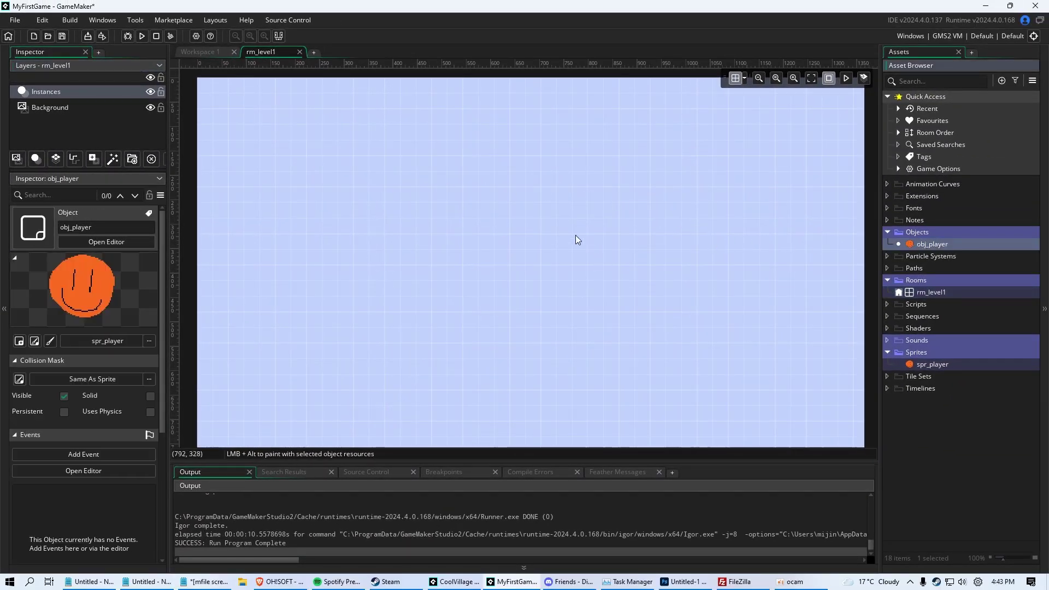
left_click_drag(932, 244, 512, 200)
left_click_drag(416, 203, 511, 203)
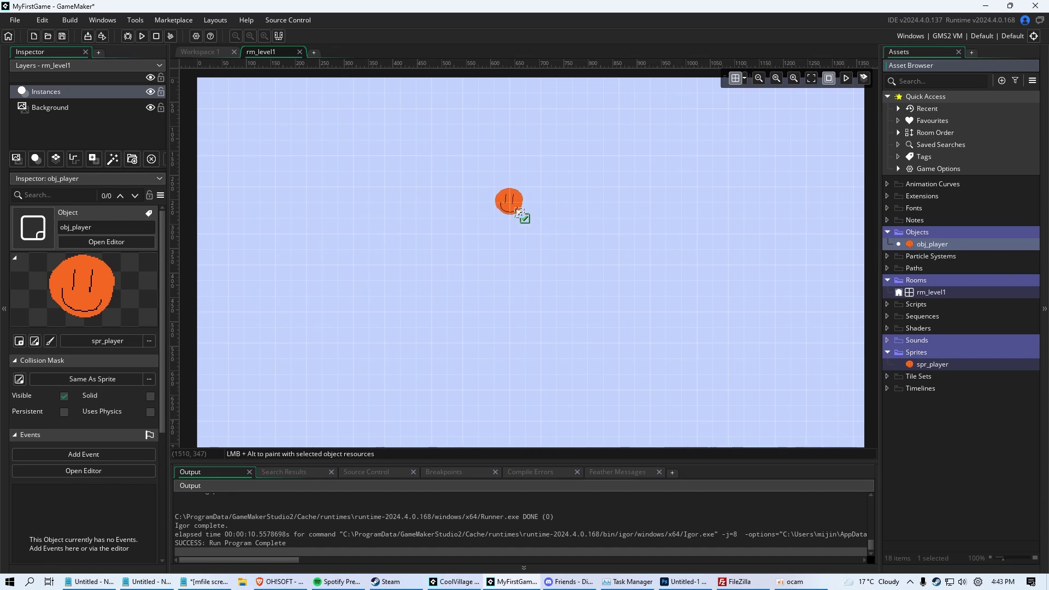
key("Delete")
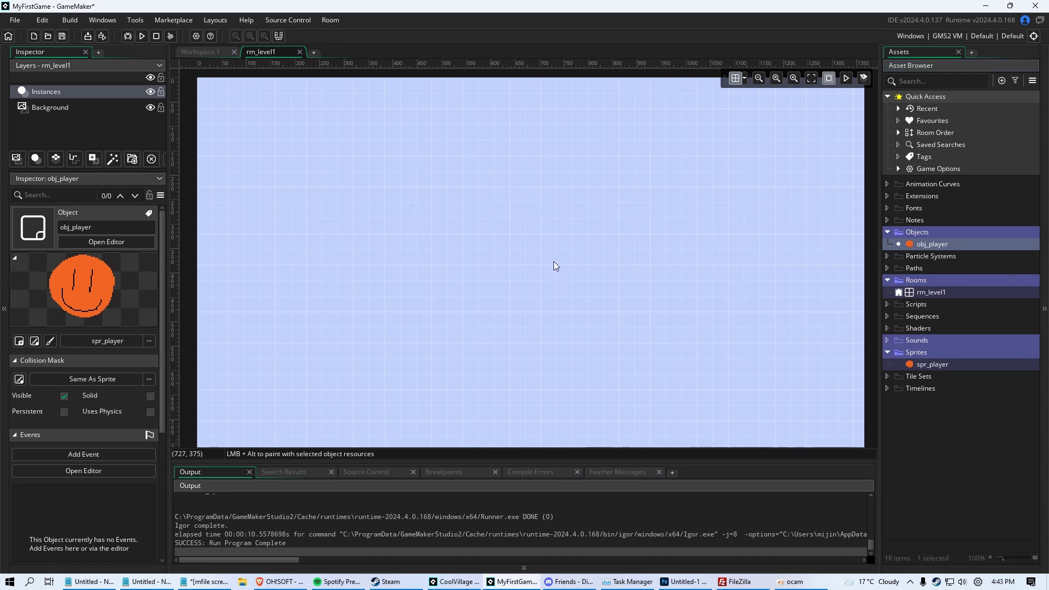
left_click(956, 247)
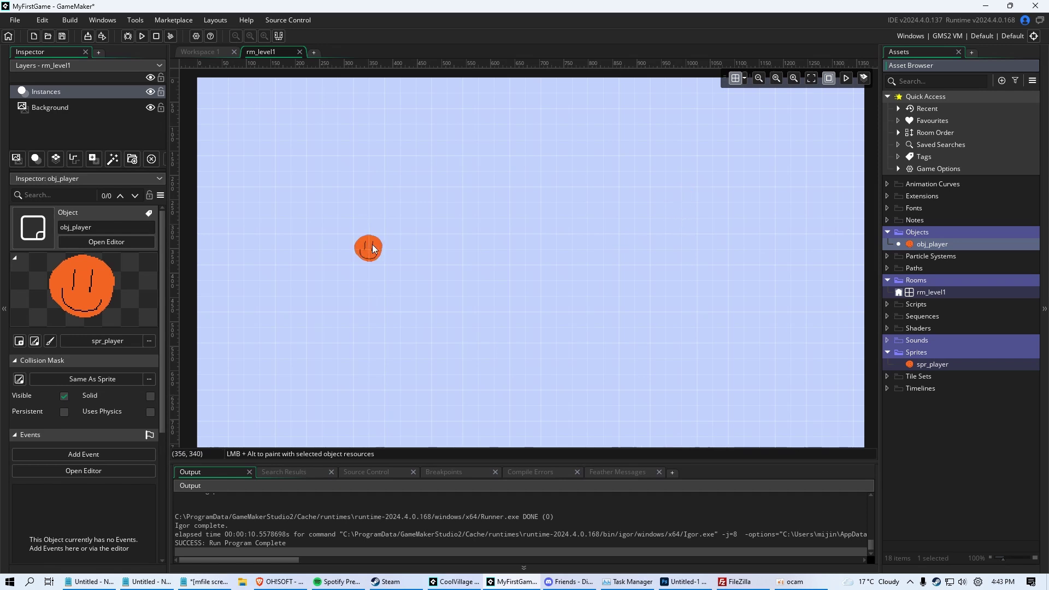
- Place one obj_player left of centre, undoing the extra stamped copies
left_click_drag(886, 251, 494, 248)
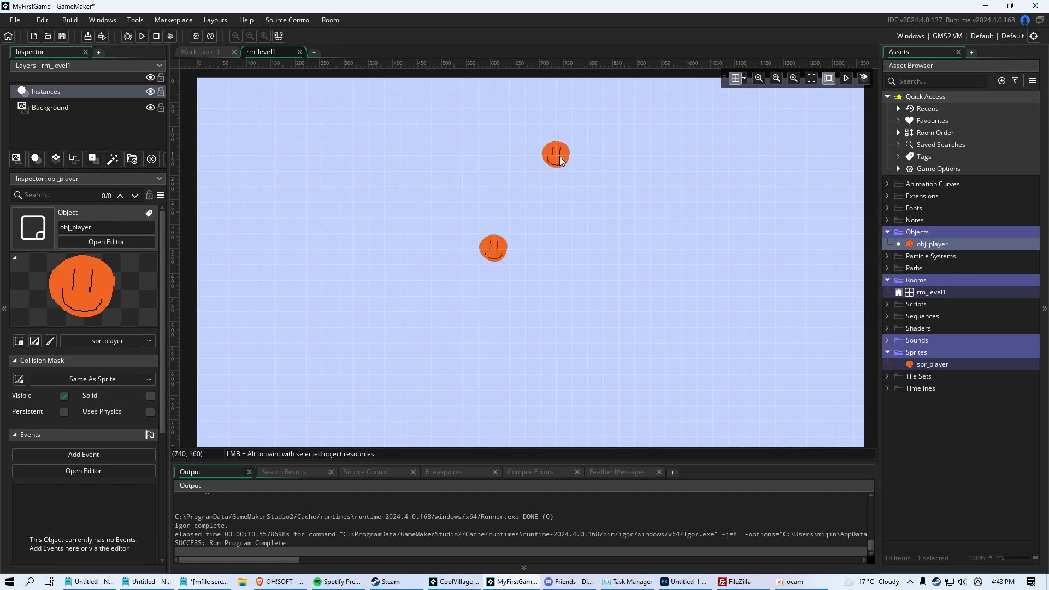
left_click(555, 185, "alt")
left_click(634, 248, "alt")
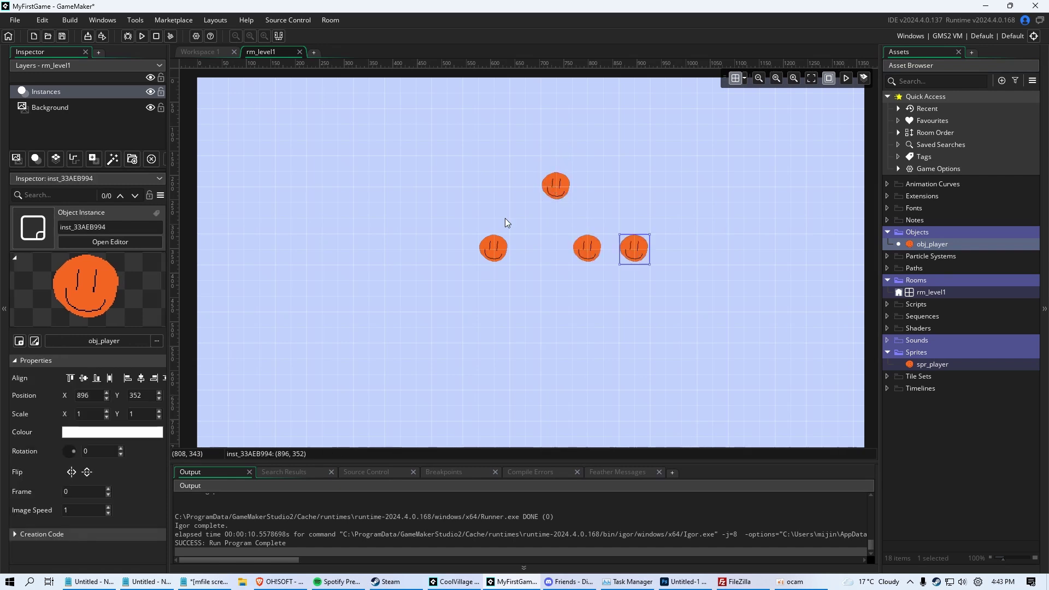
left_click(322, 155, "alt")
key("ctrl+z")
key("ctrl+z")
key("ctrl+z")
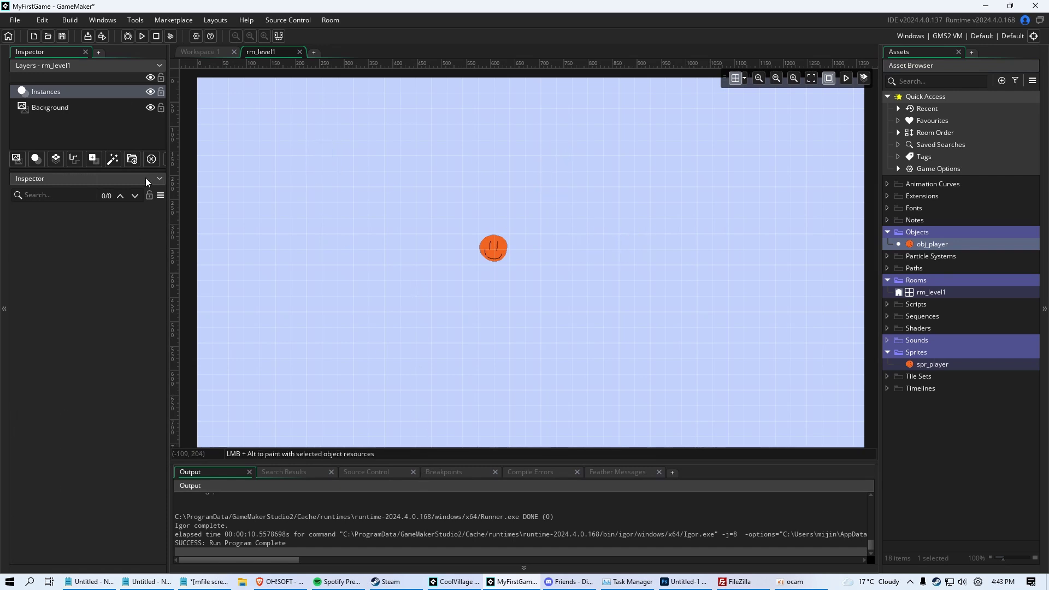
- Test-run the game to see the smiley on periwinkle, then close the game window
left_click(142, 36)
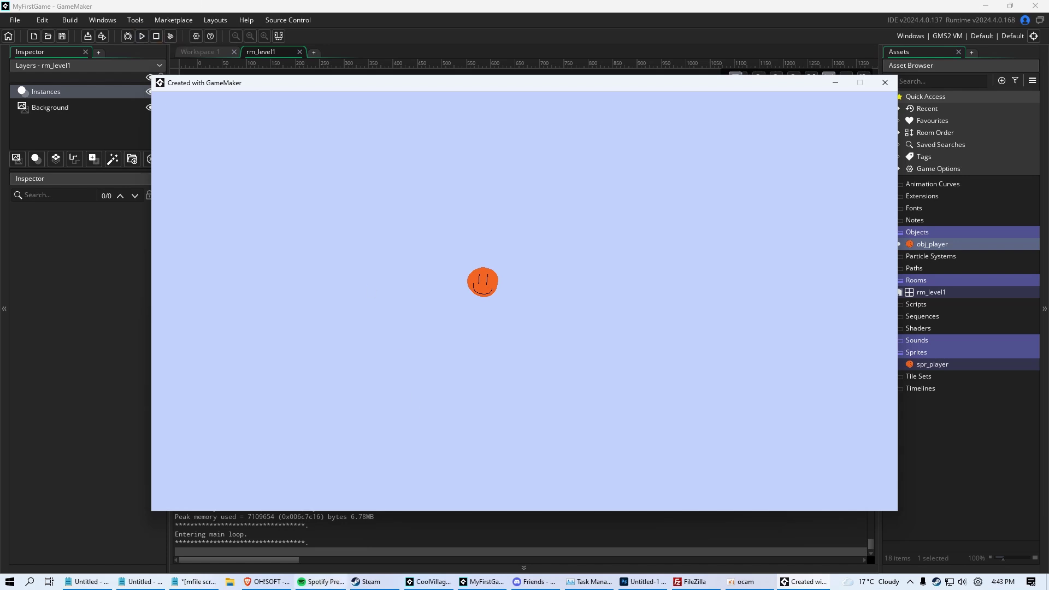
left_click_drag(487, 82, 441, 98)
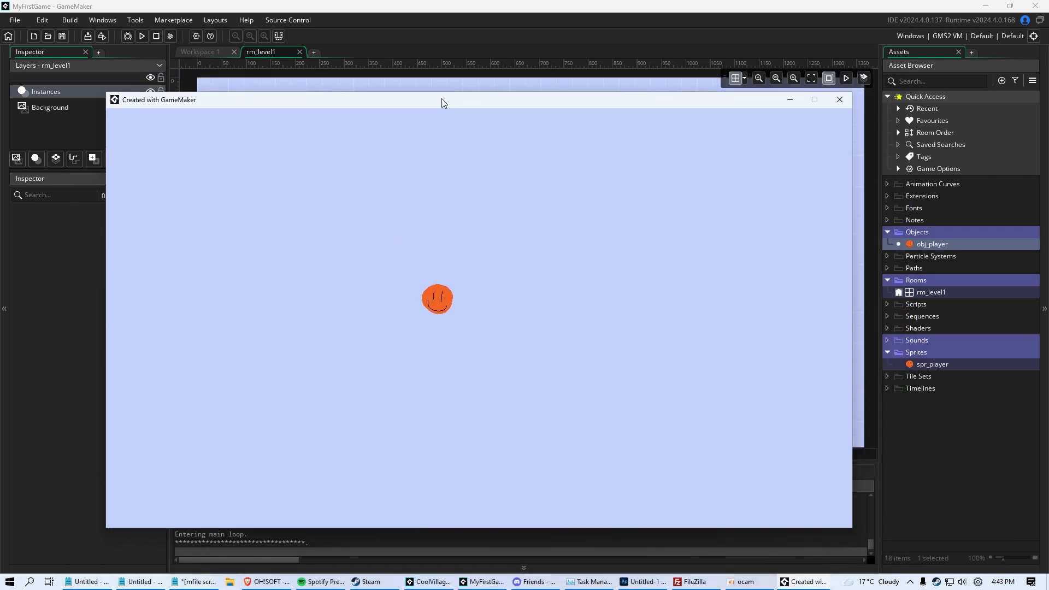
left_click_drag(442, 98, 454, 57)
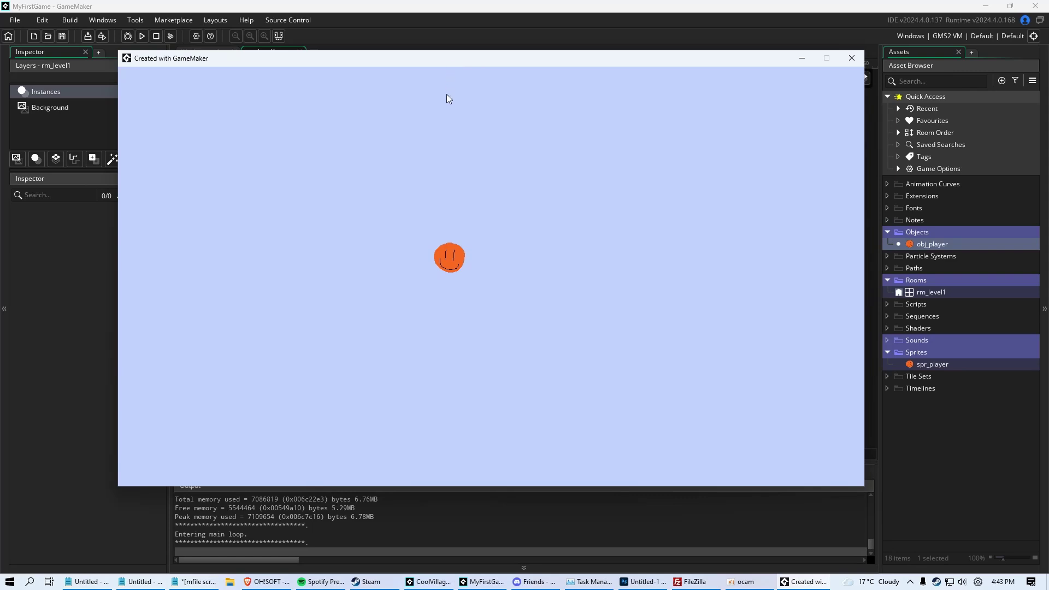
left_click(843, 57)
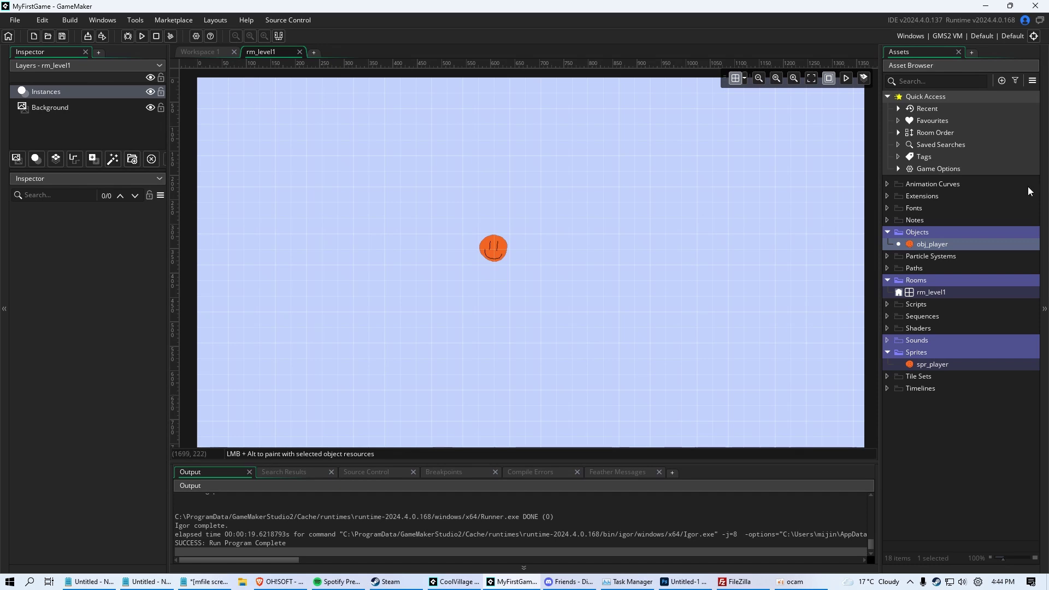
left_click(932, 364)
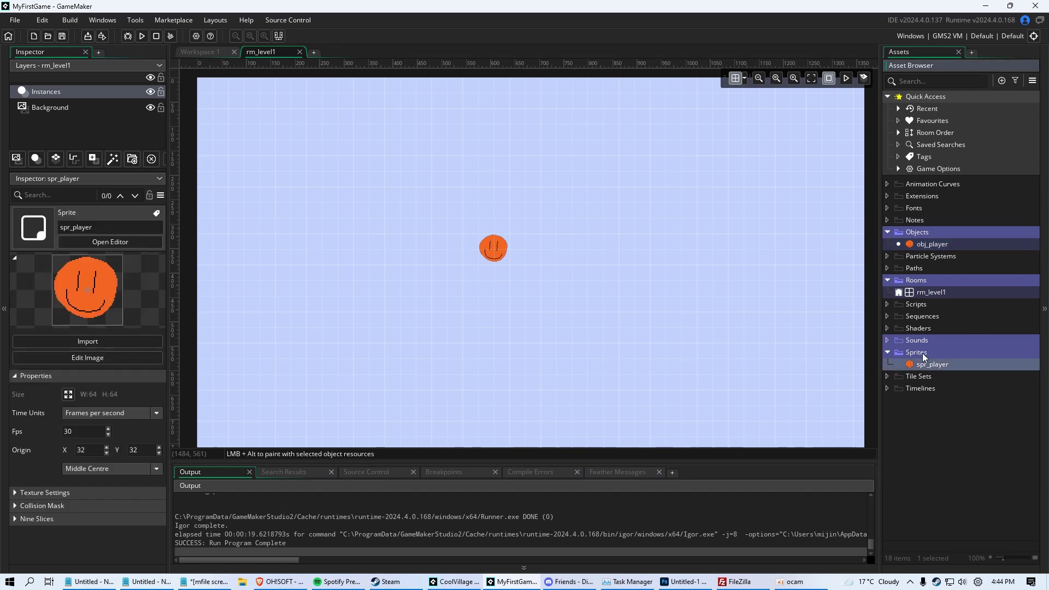
left_click(945, 245)
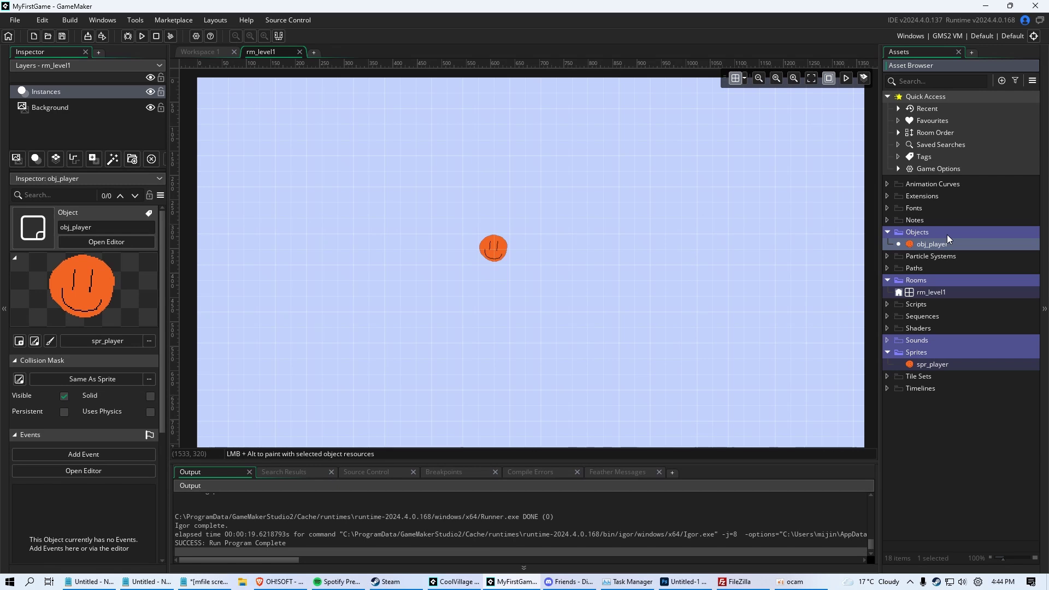
left_click(934, 293)
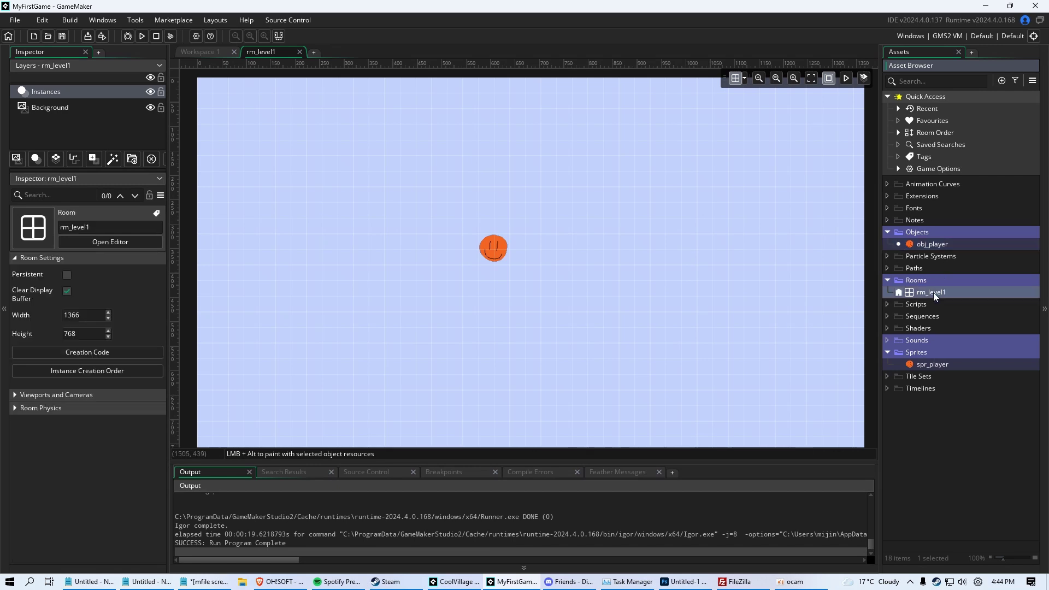
right_click(926, 285)
left_click(921, 290)
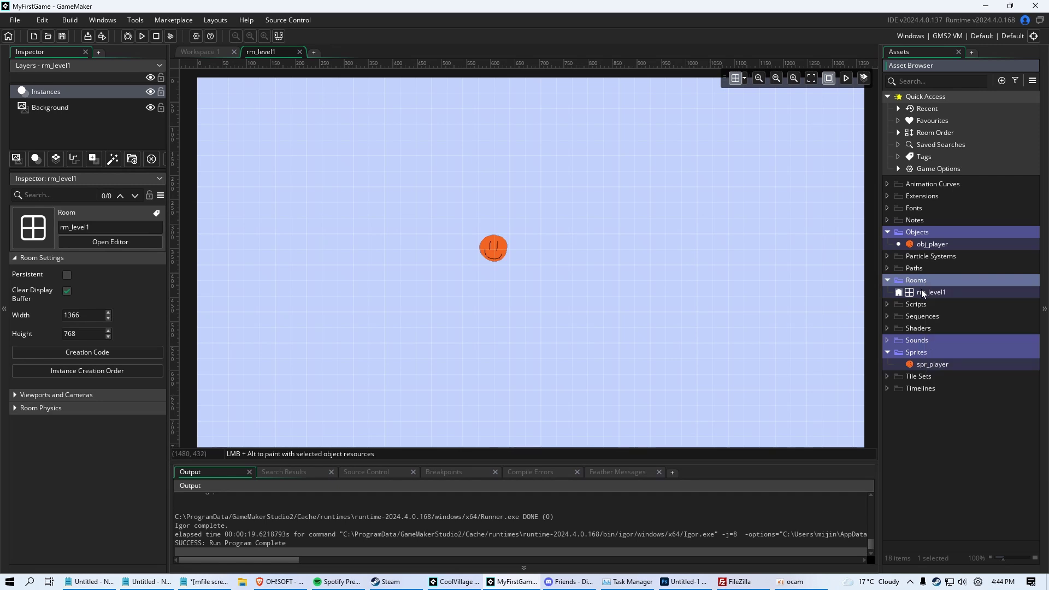
left_click(505, 255)
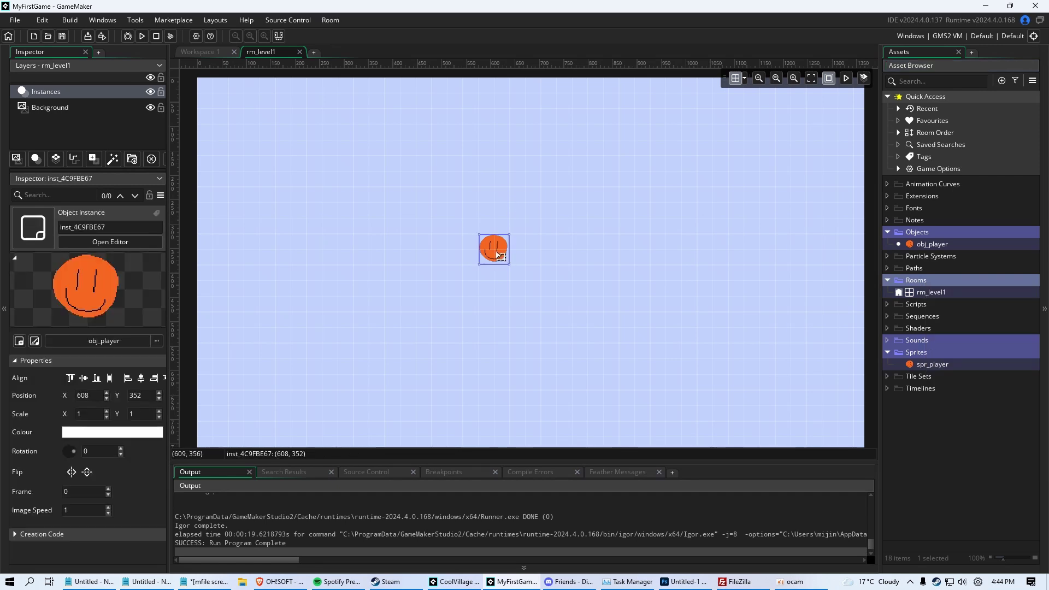